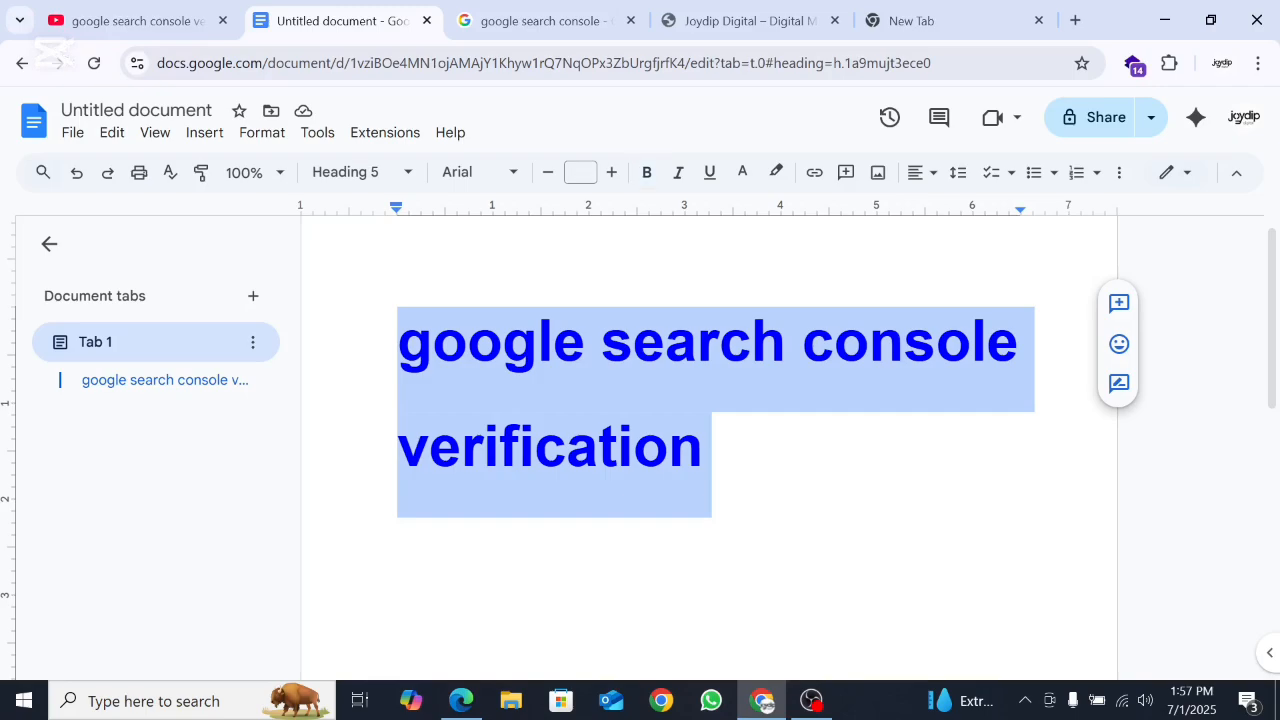
pyautogui.click(704, 447)
pyautogui.moveTo(399, 345); pyautogui.dragTo(1033, 345)
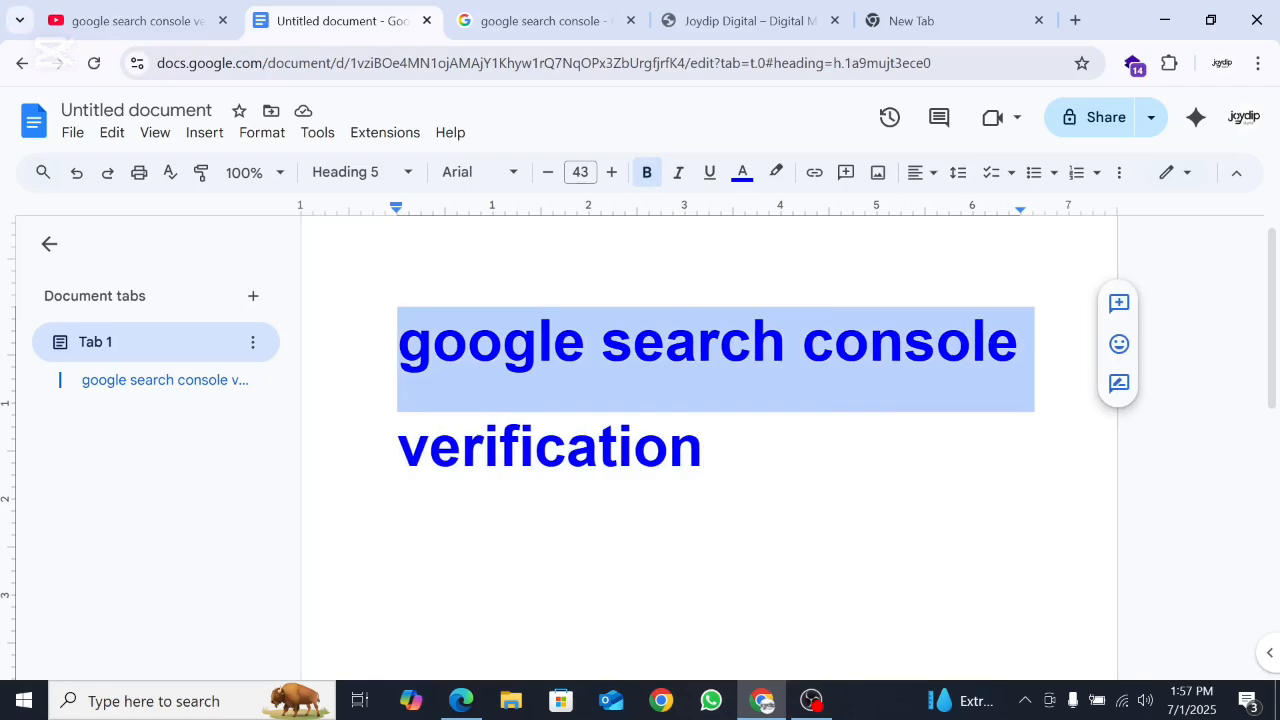
pyautogui.click(704, 447)
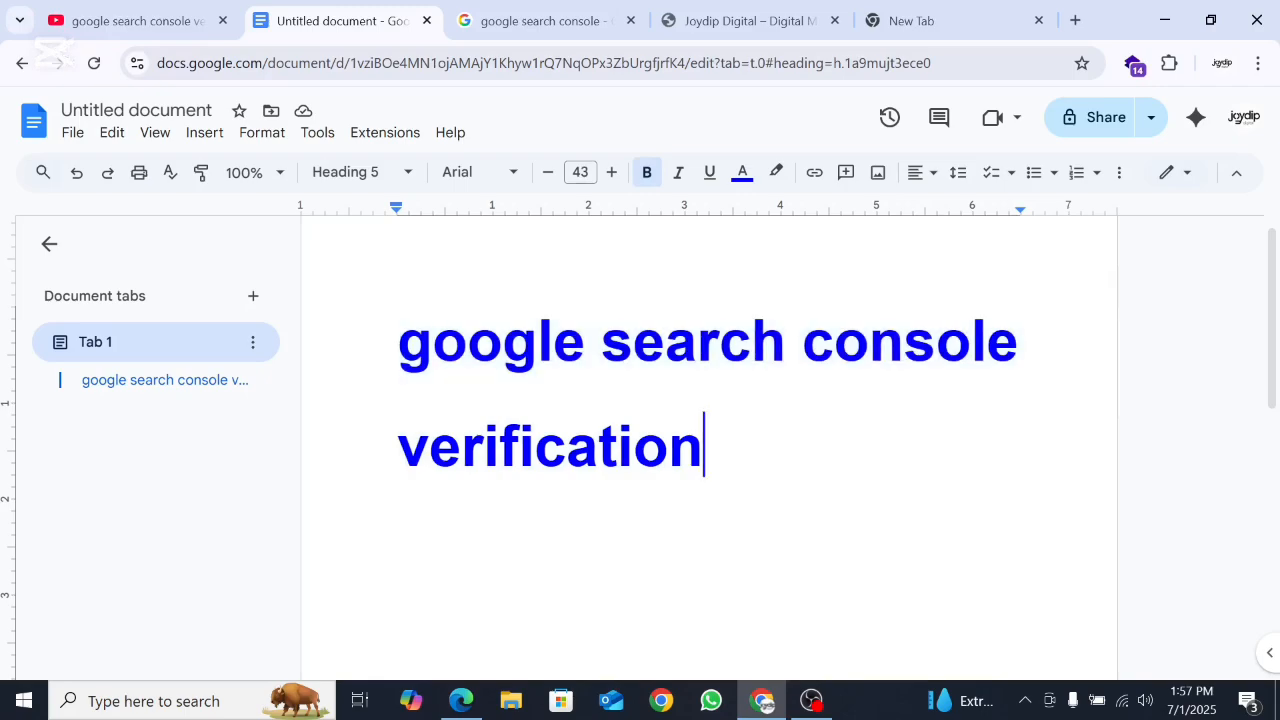
pyautogui.moveTo(399, 345); pyautogui.dragTo(712, 450)
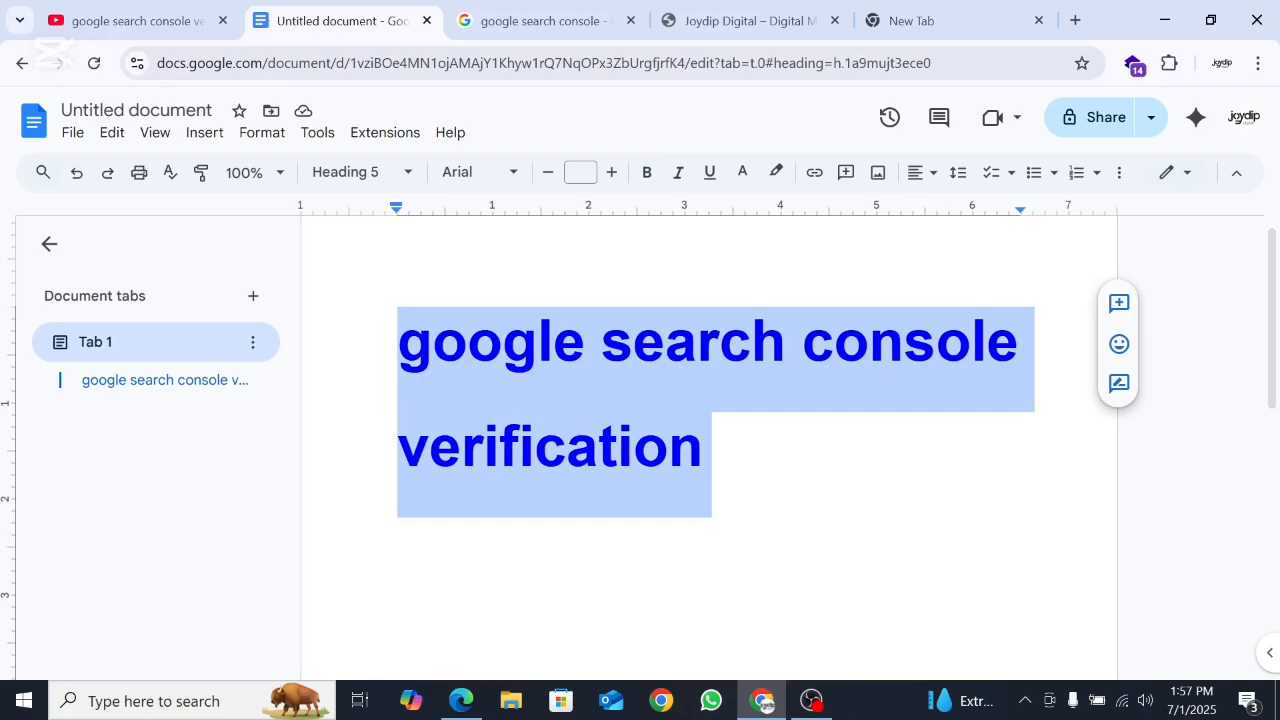
# Step: Search Google for "google search console", open the Google Search Console Tools result and start Search Console
pyautogui.click(525, 21)
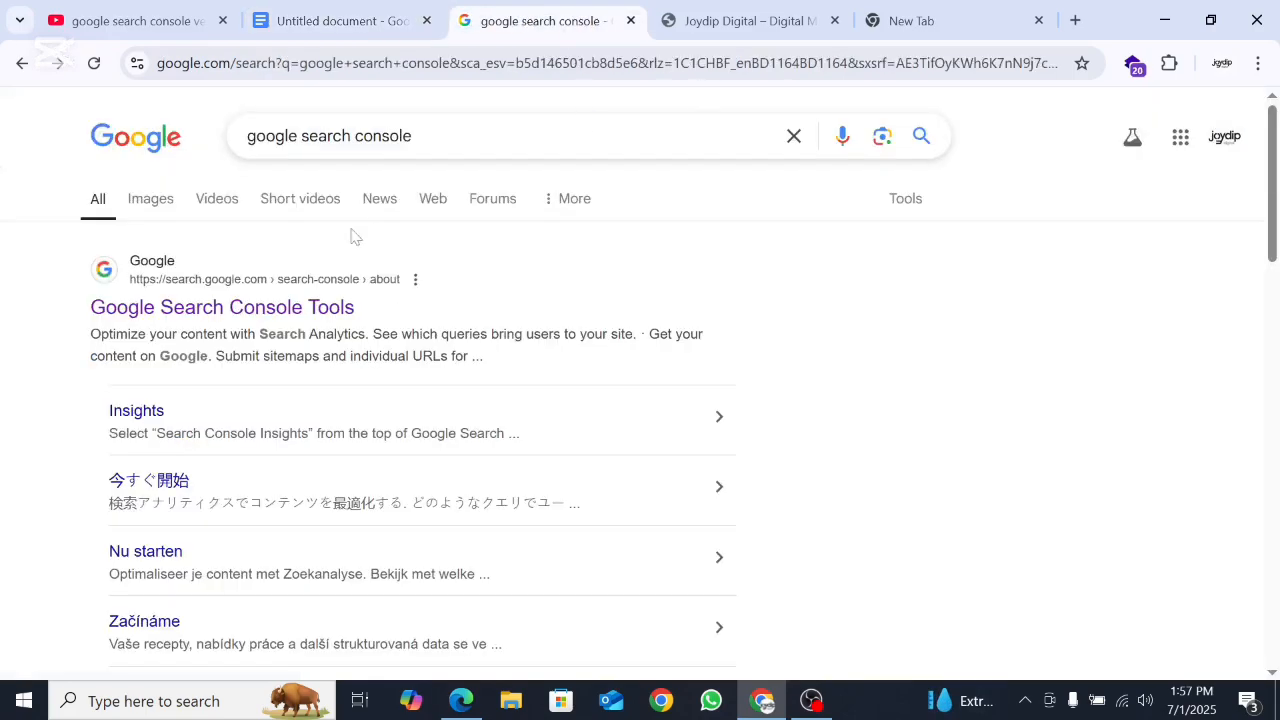
pyautogui.click(921, 137)
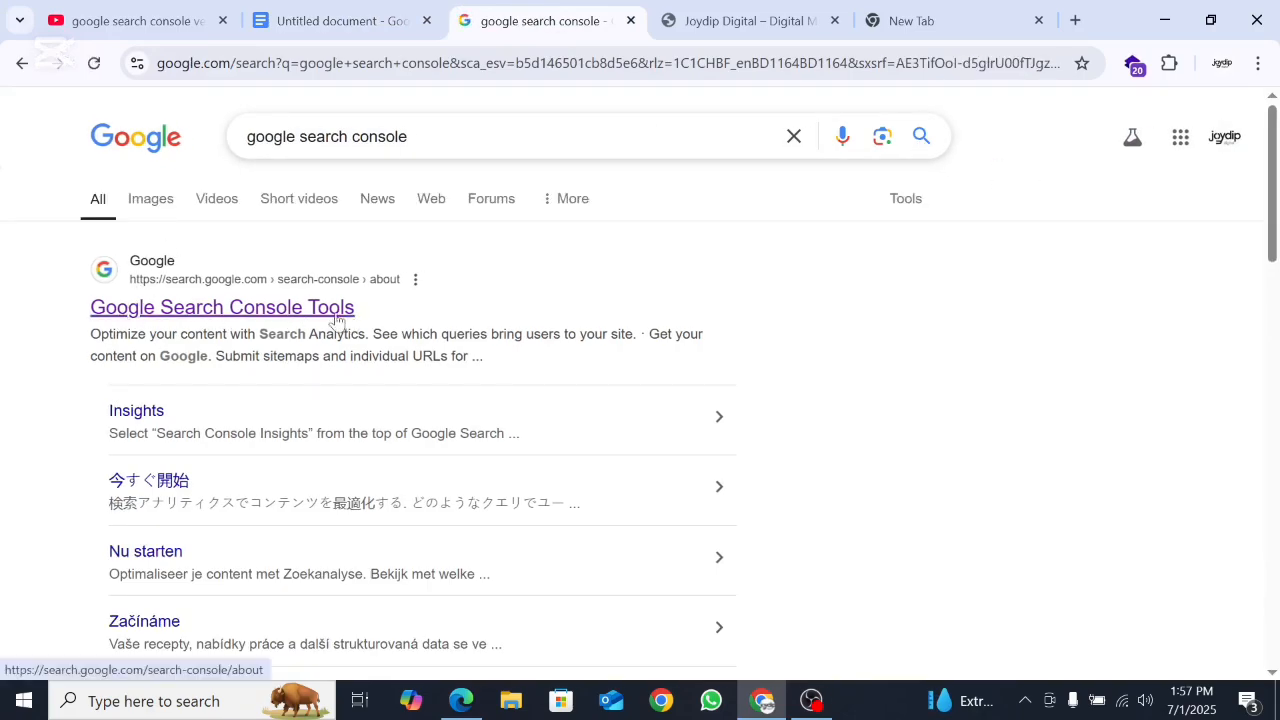
pyautogui.click(263, 318)
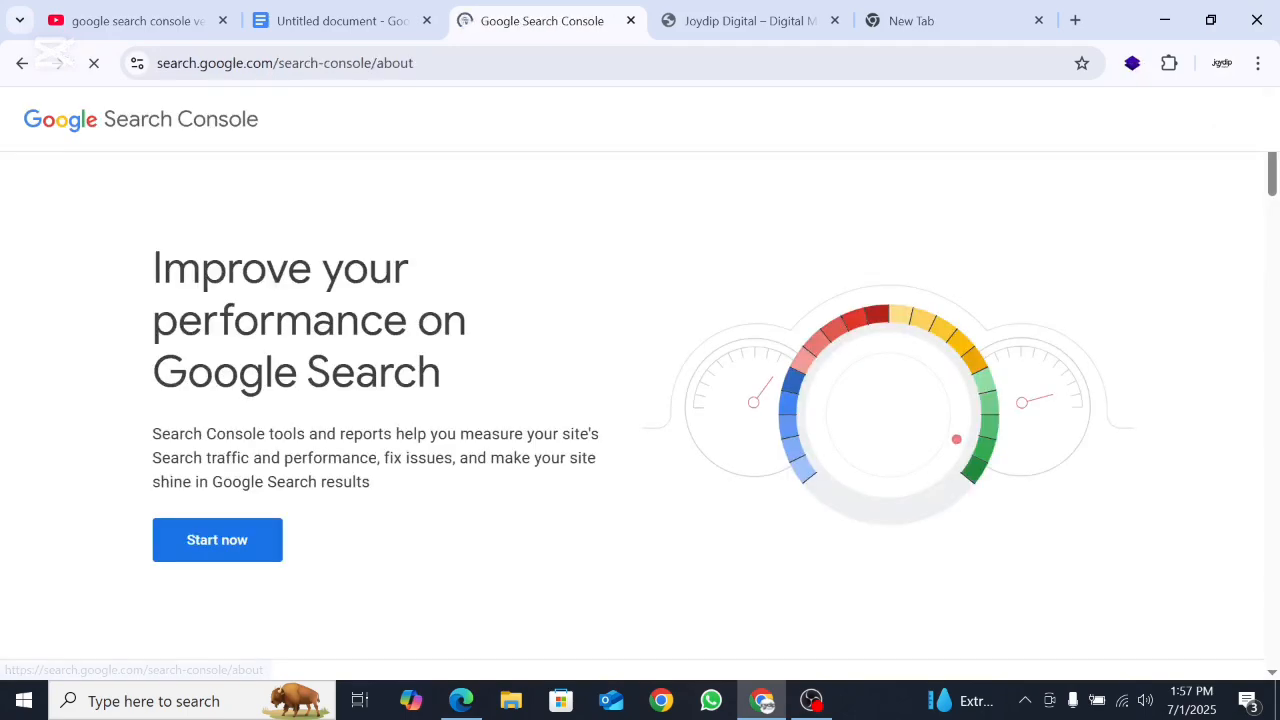
pyautogui.click(212, 548)
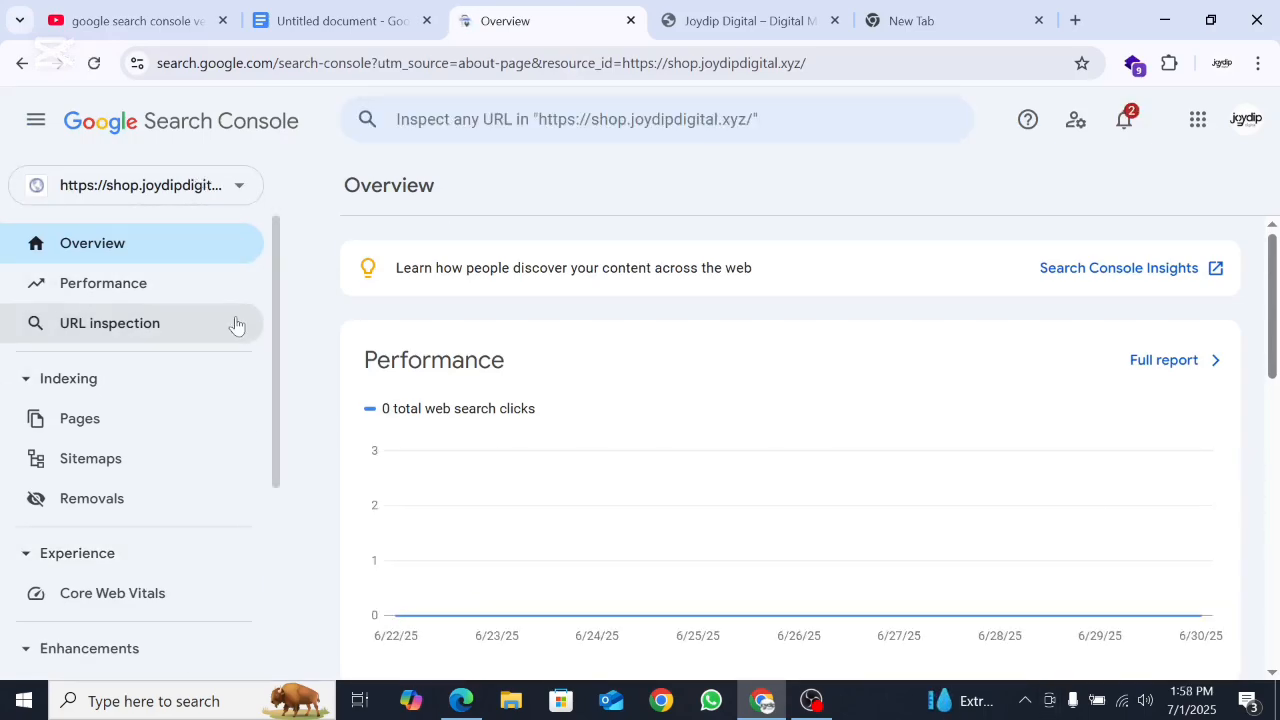
# Step: Start adding a new property in Search Console, using the URL prefix property type
pyautogui.click(238, 190)
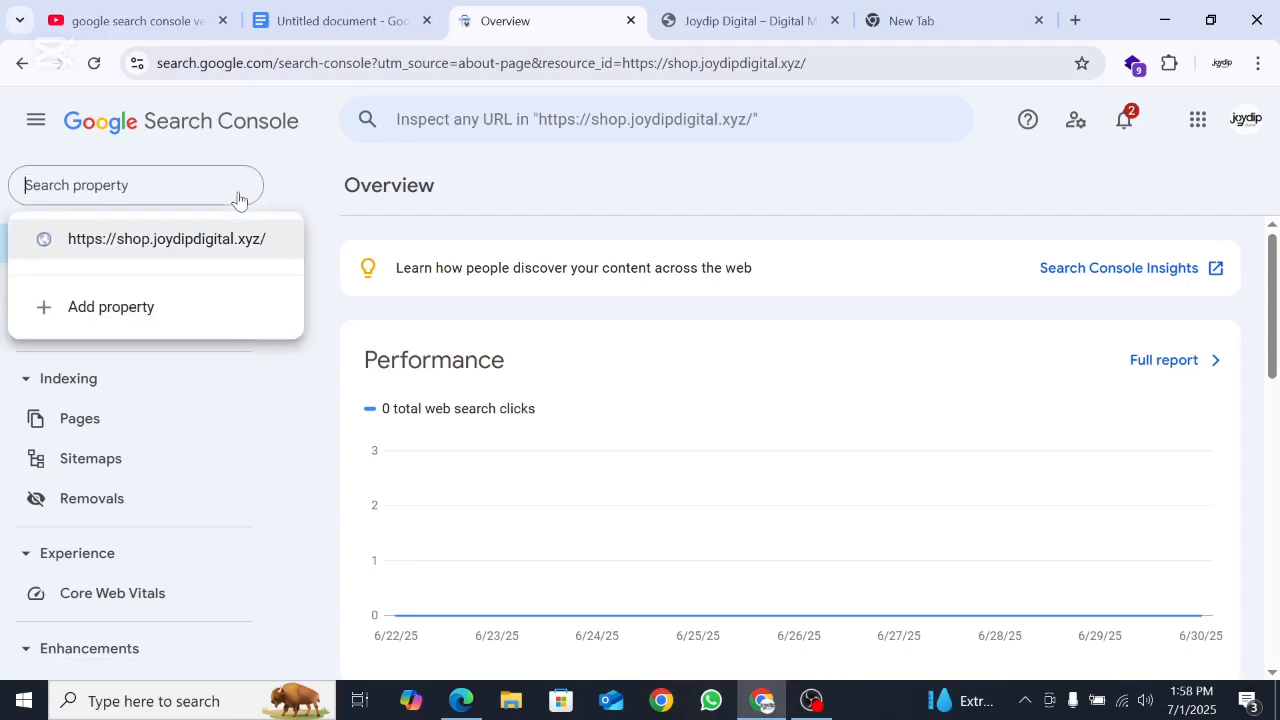
pyautogui.click(120, 320)
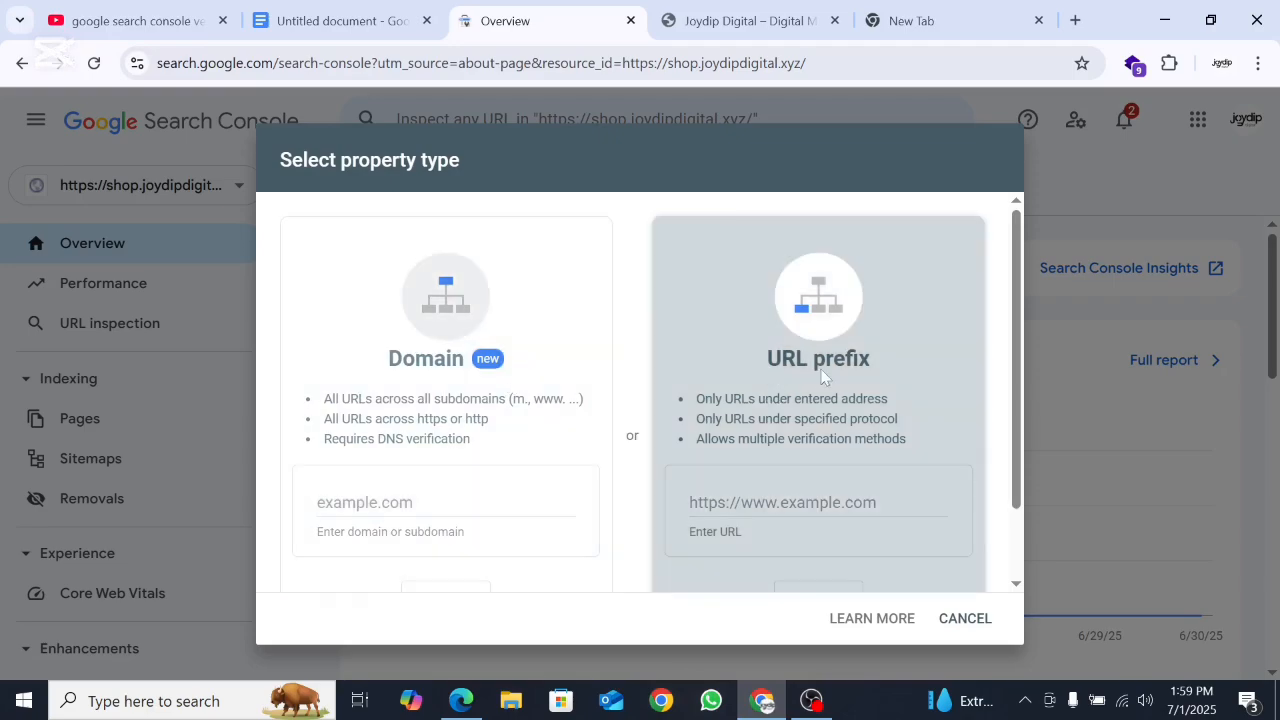
pyautogui.click(818, 503)
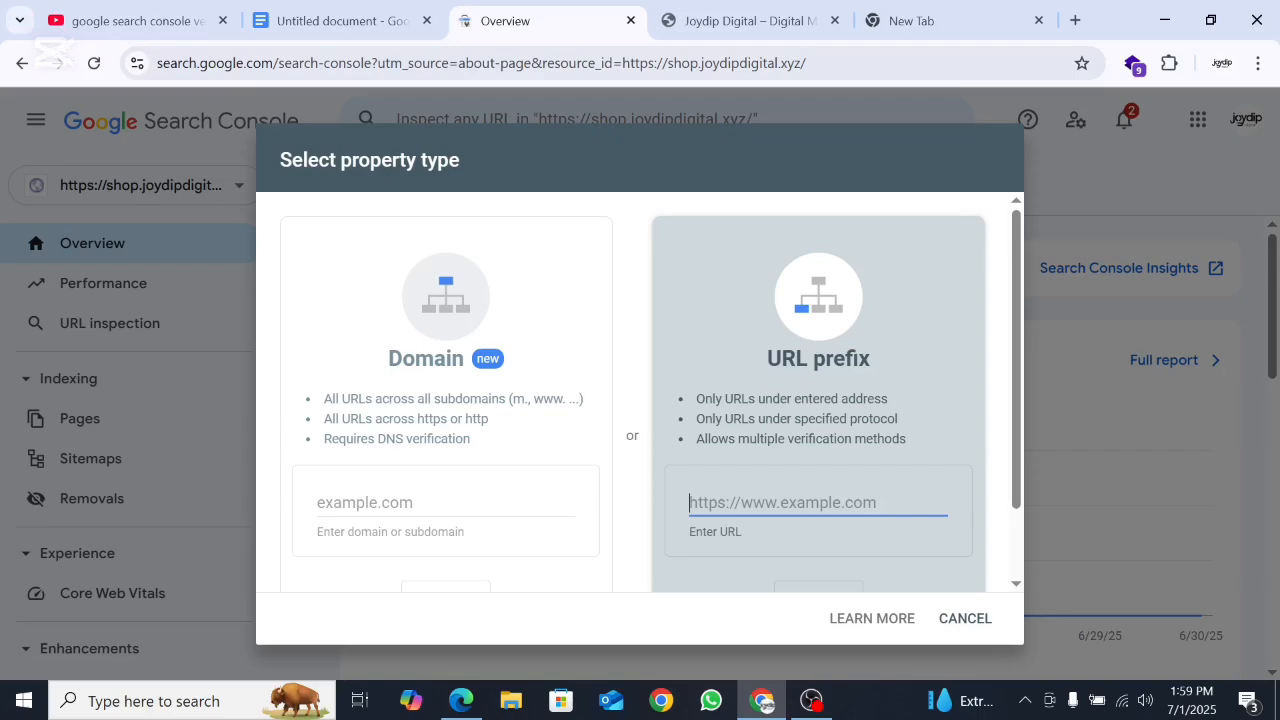
pyautogui.click(776, 22)
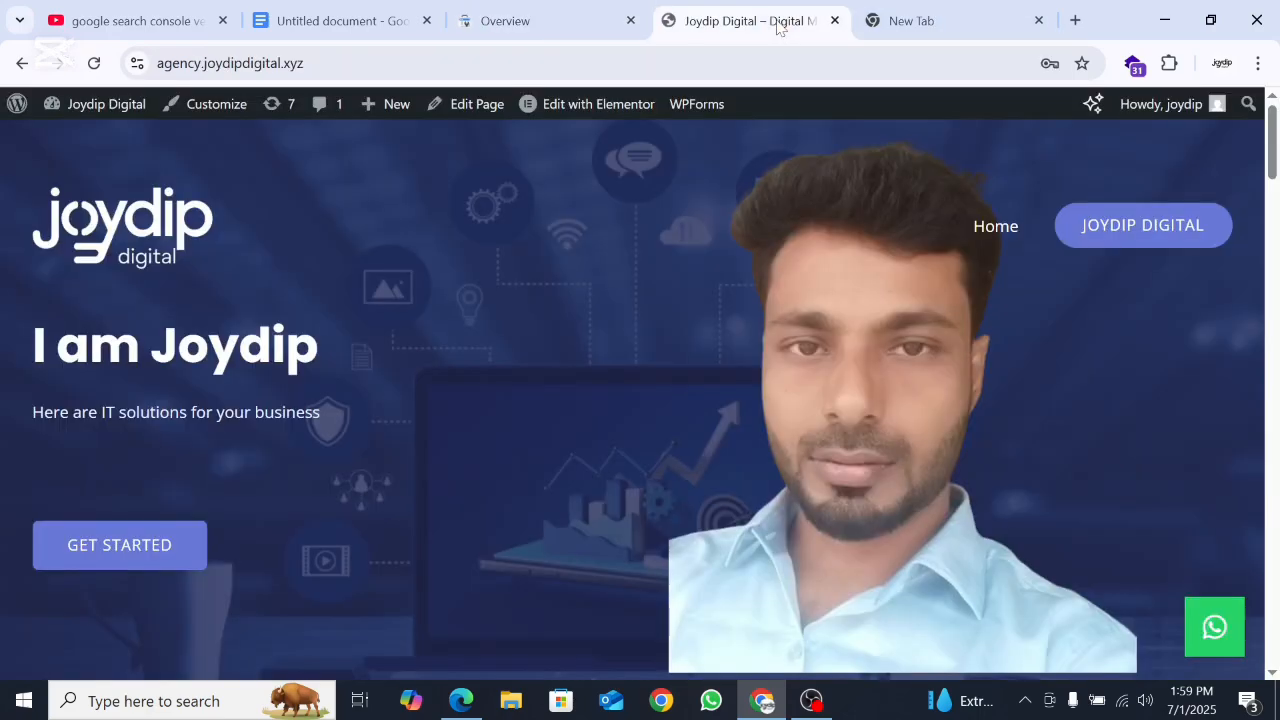
pyautogui.click(446, 68)
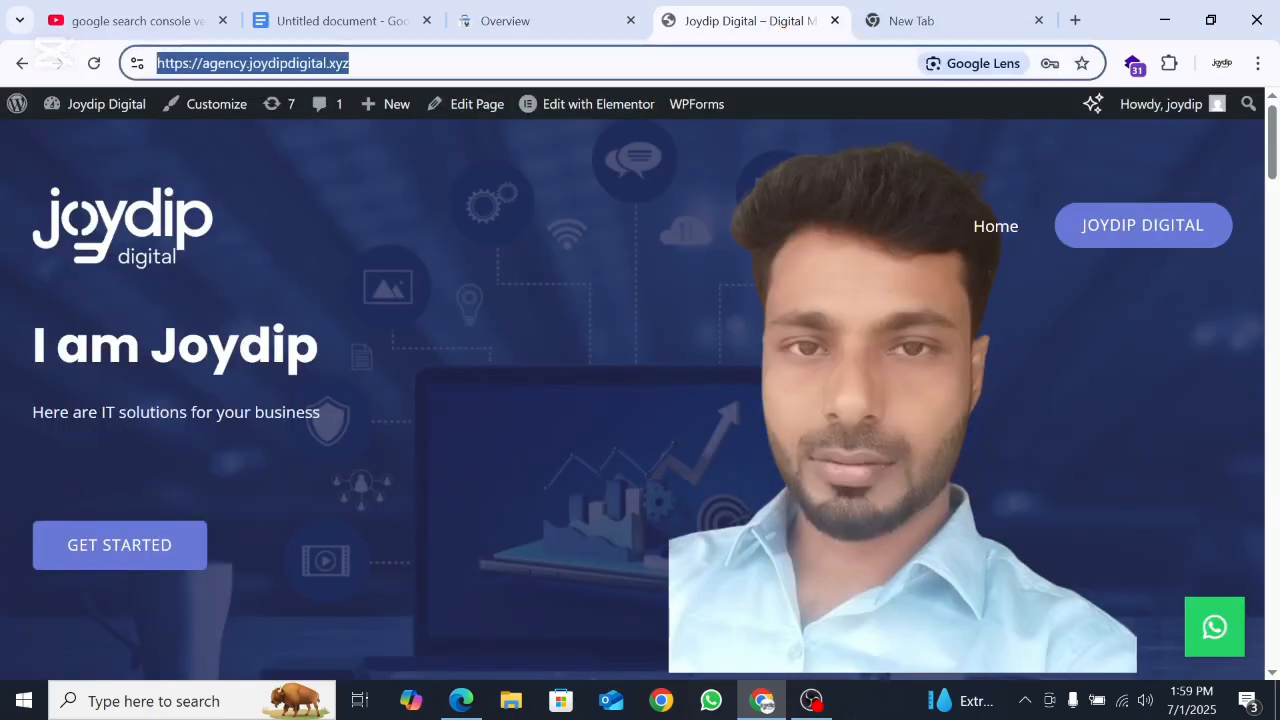
pyautogui.rightClick(446, 71)
pyautogui.click(508, 254)
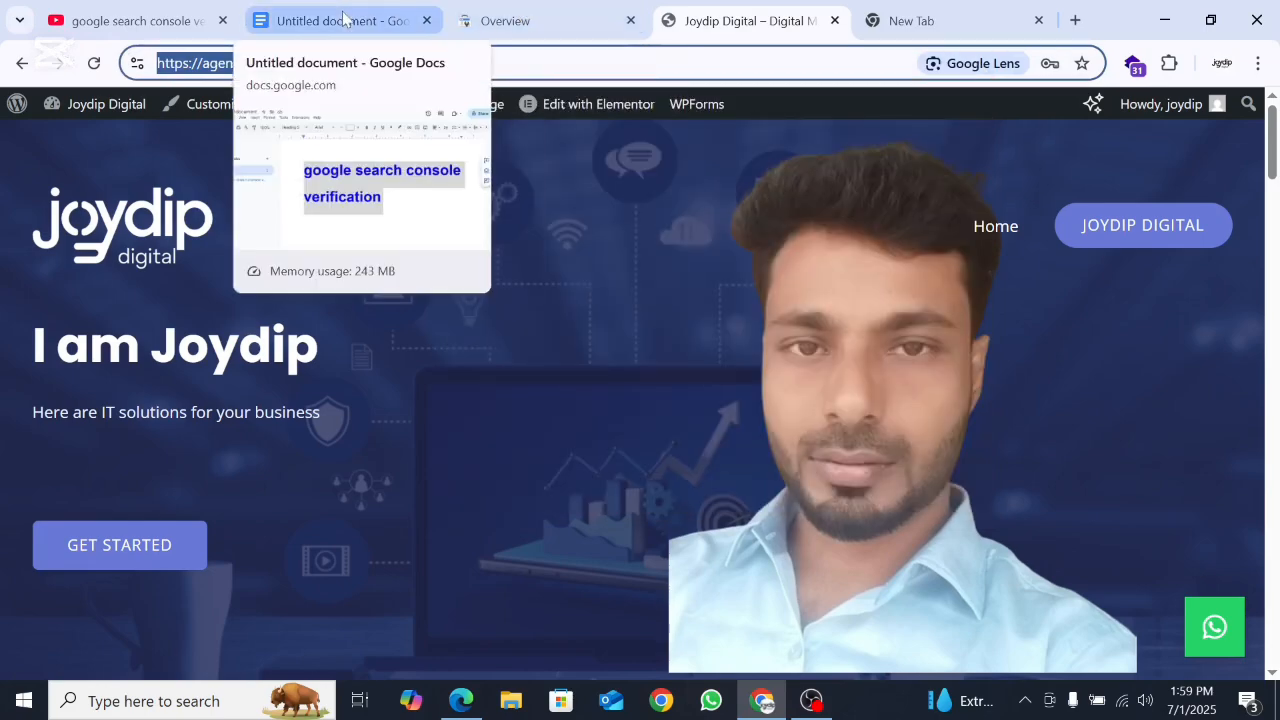
pyautogui.click(545, 22)
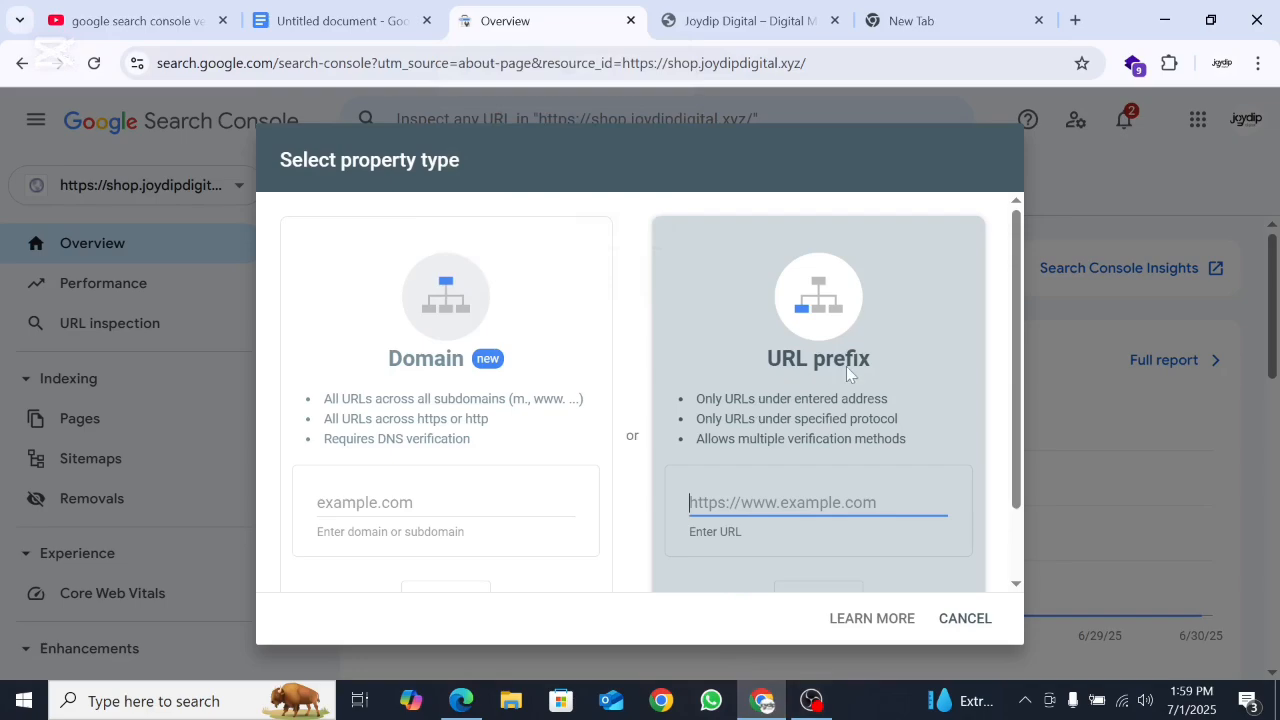
pyautogui.rightClick(732, 503)
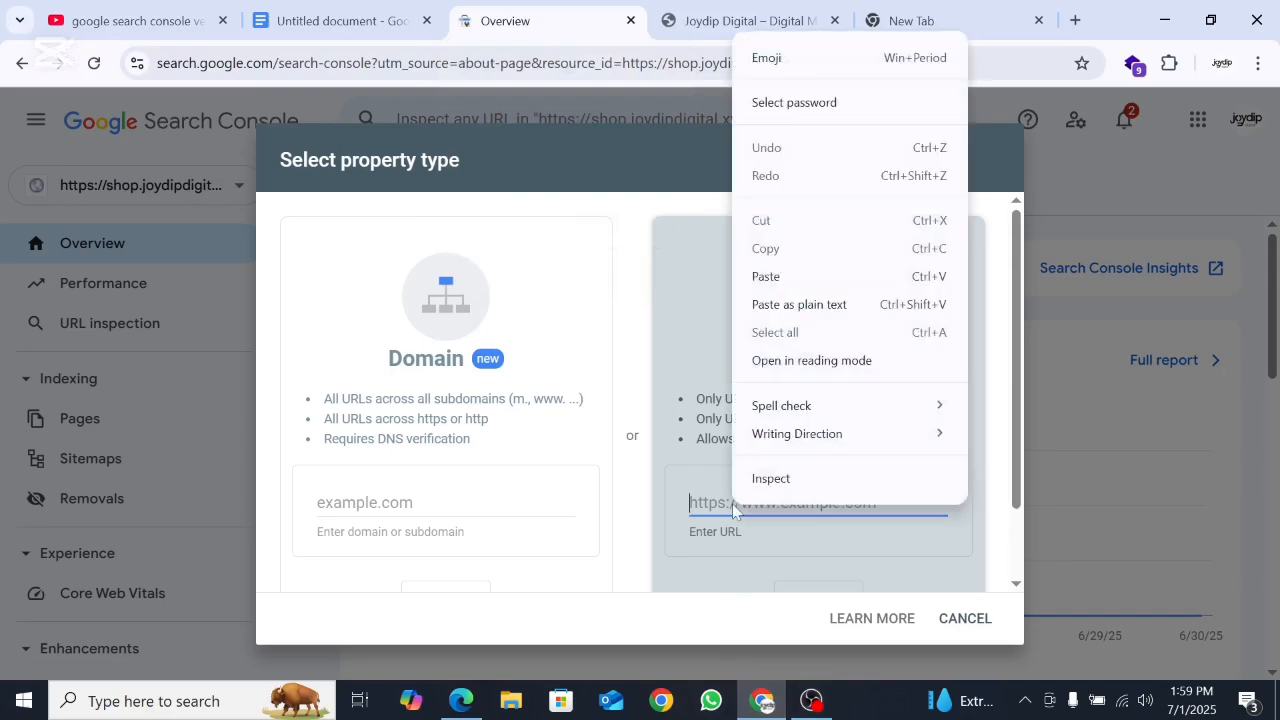
pyautogui.click(791, 298)
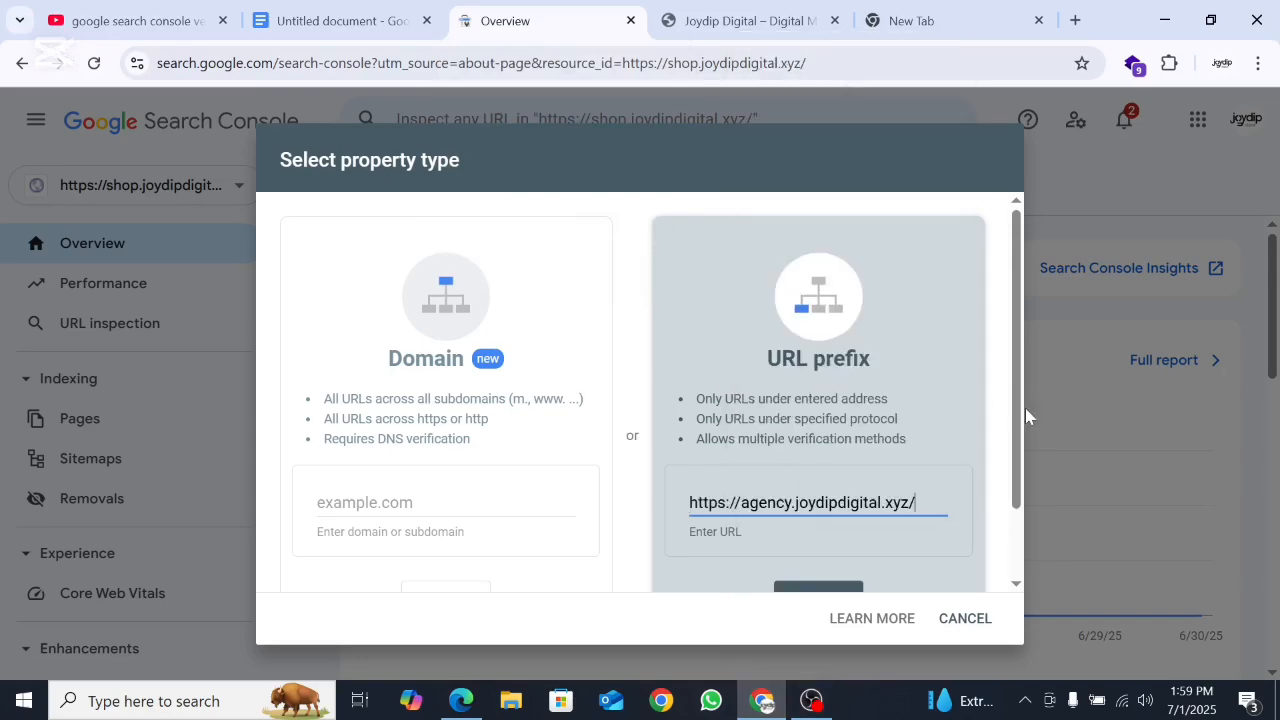
pyautogui.moveTo(1017, 406); pyautogui.dragTo(1017, 474)
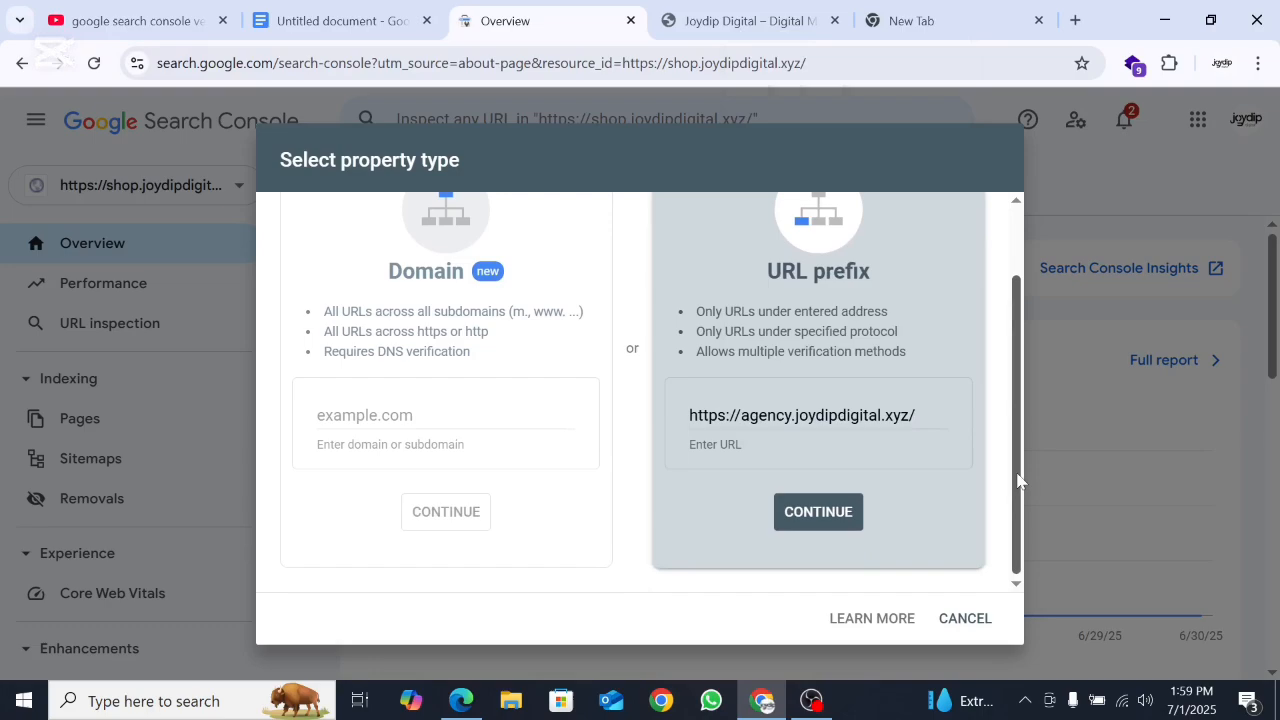
pyautogui.click(818, 518)
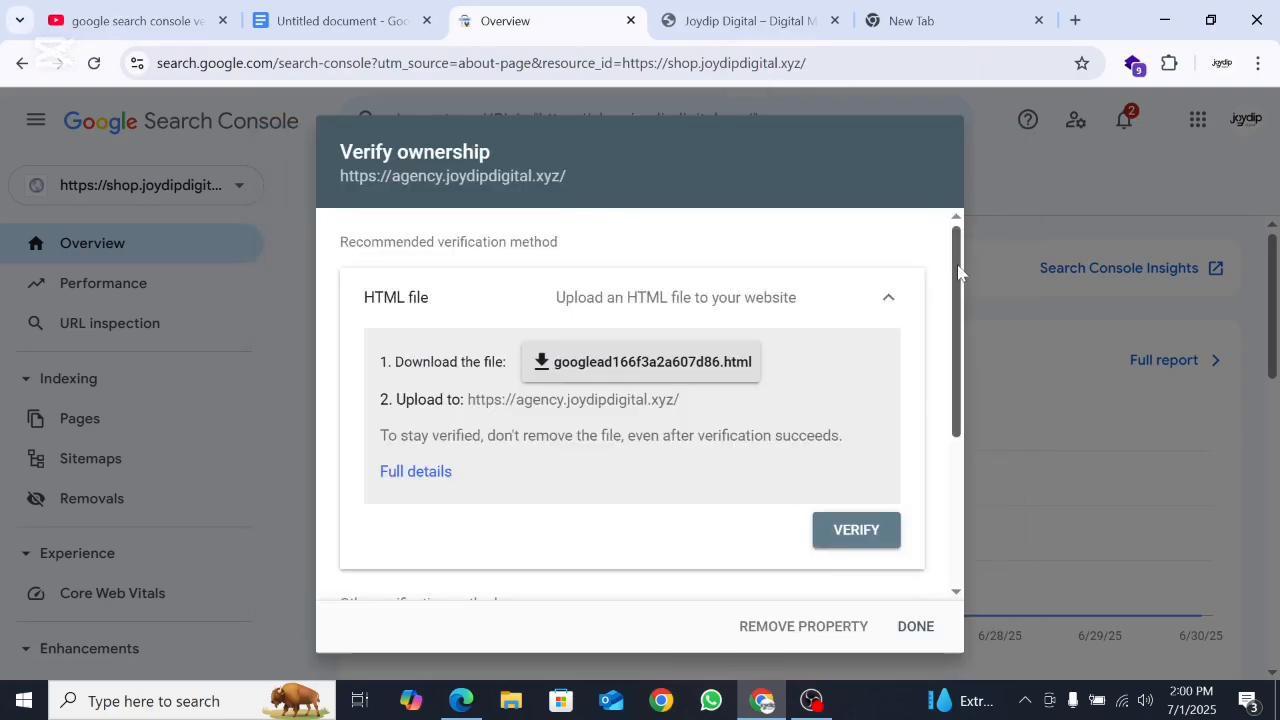
# Step: Expand the HTML tag verification method and copy the site verification meta tag
pyautogui.moveTo(957, 275); pyautogui.dragTo(963, 440)
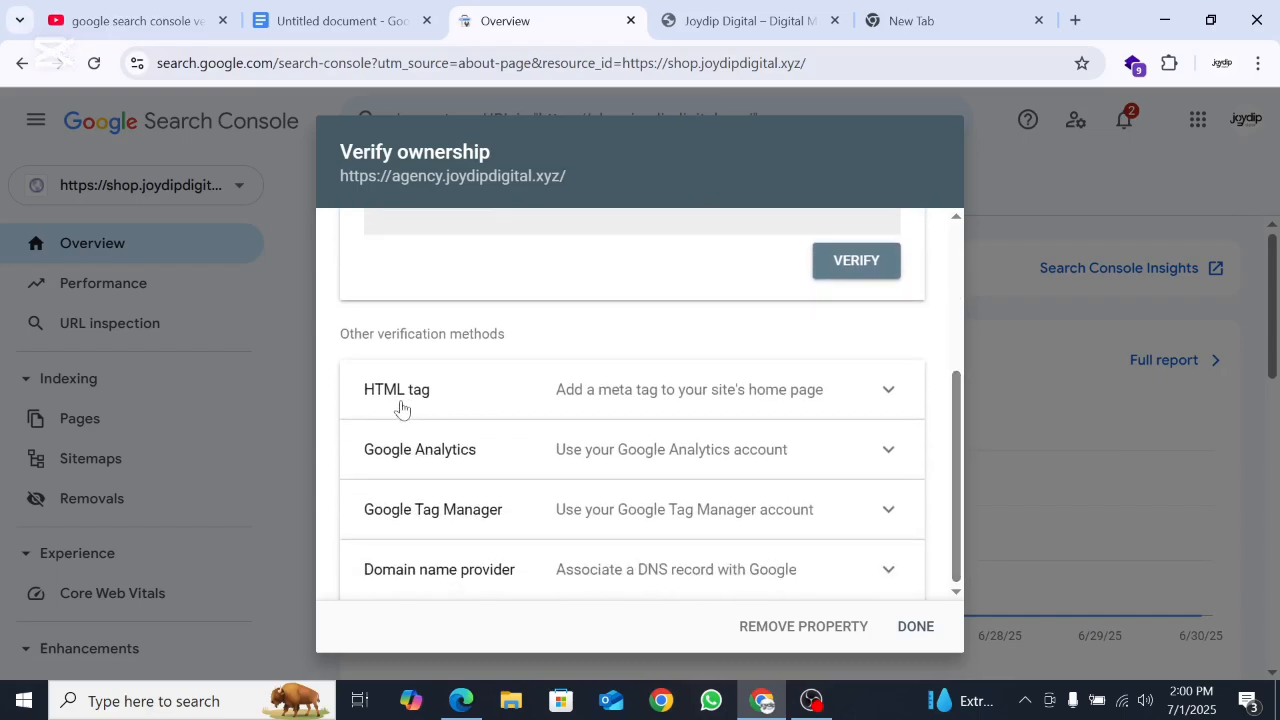
pyautogui.click(888, 398)
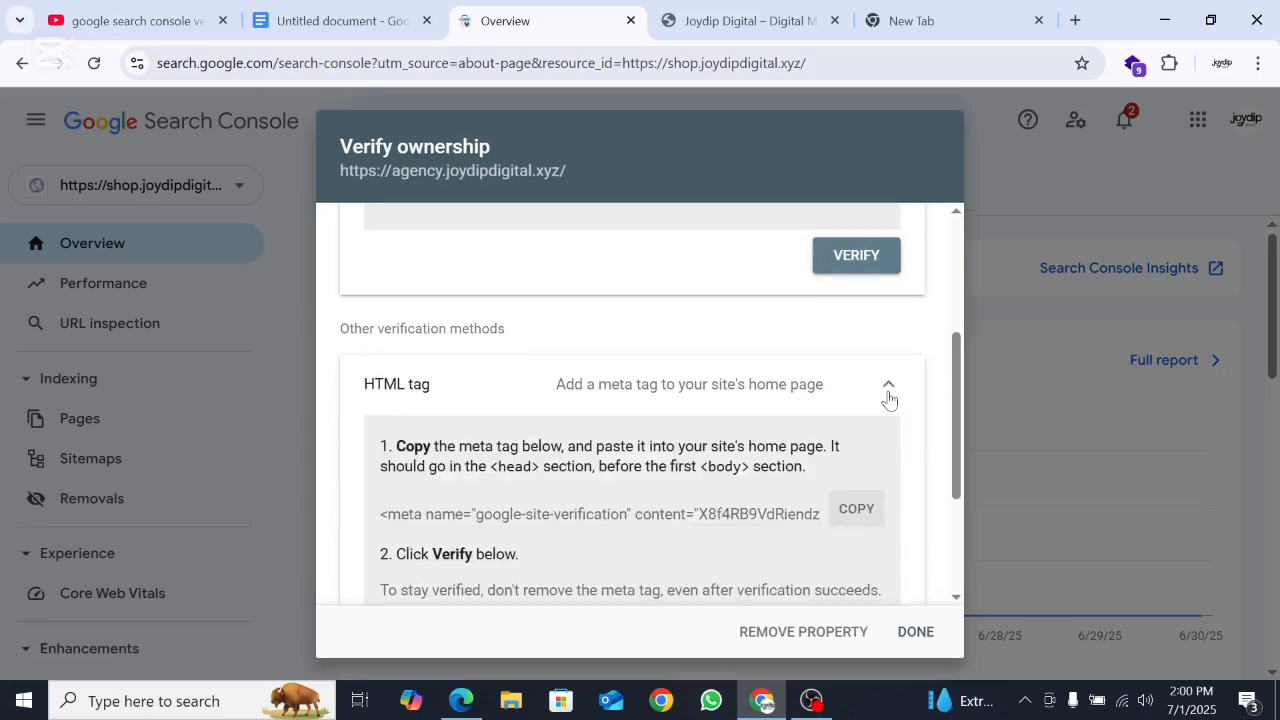
pyautogui.click(852, 508)
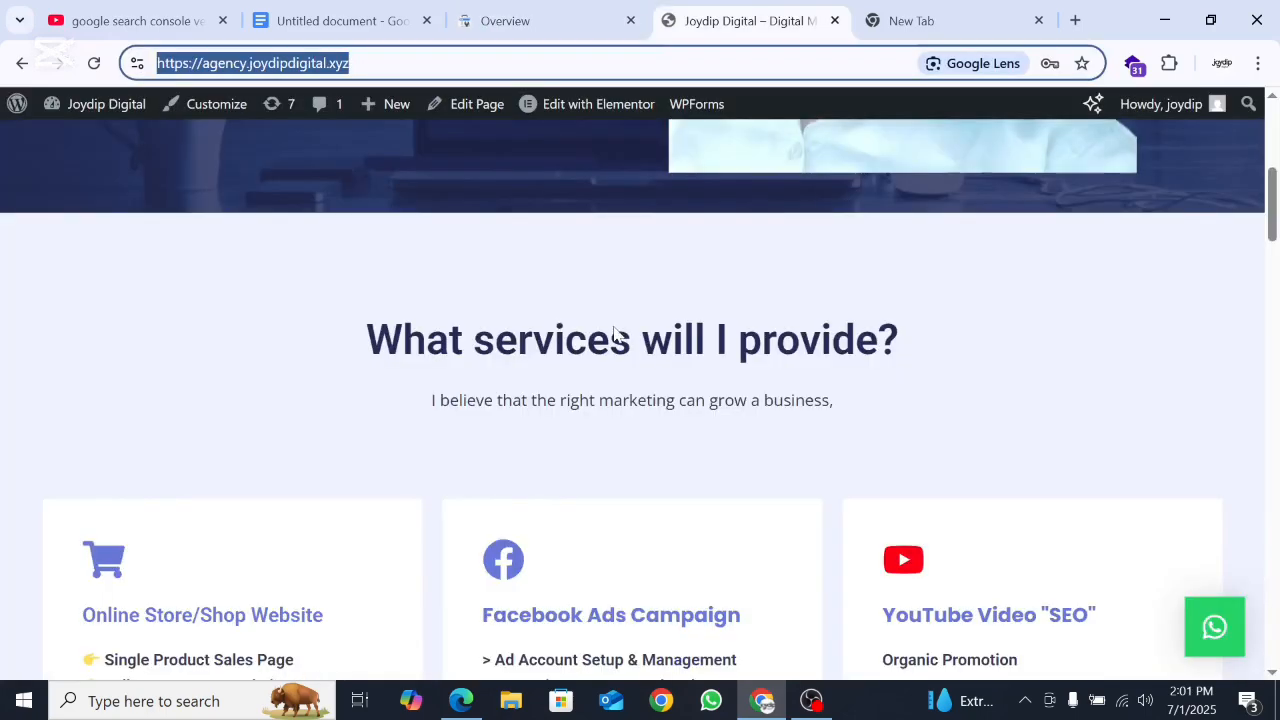
# Step: Open the WordPress dashboard of the agency website from its home page
pyautogui.scroll(5, 613, 328)
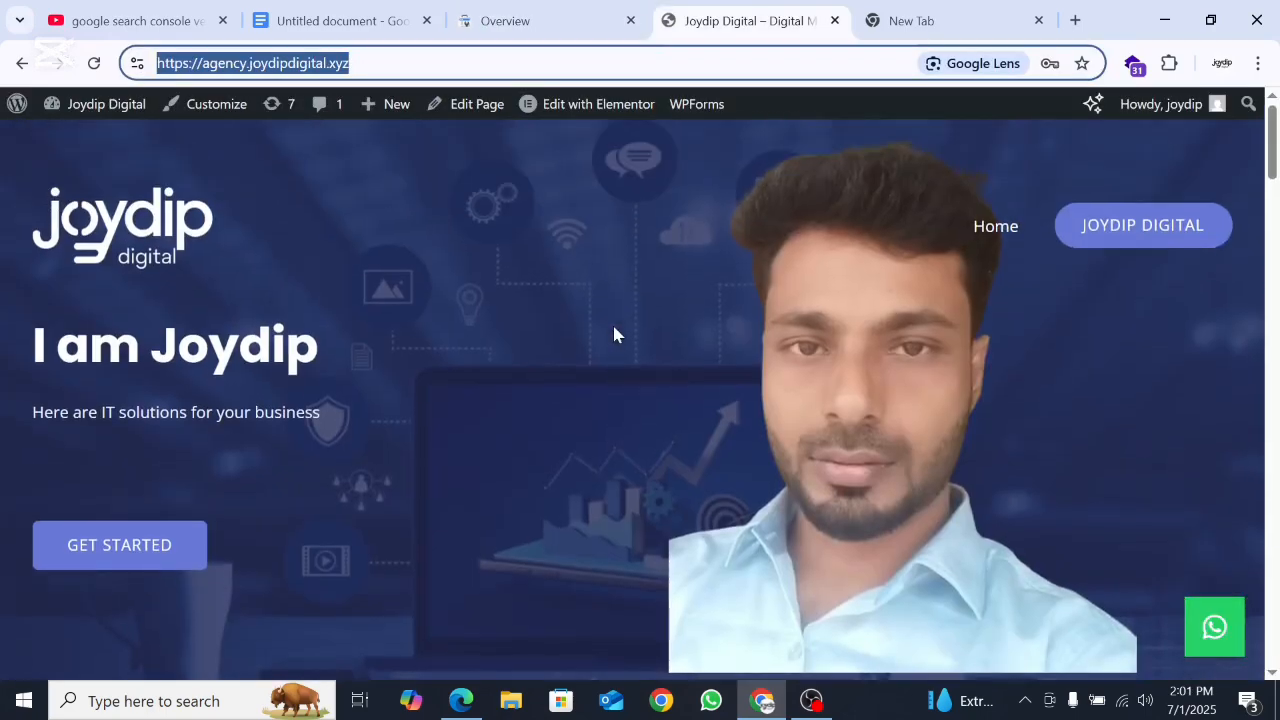
pyautogui.scroll(-3, 613, 328)
pyautogui.scroll(1, 613, 328)
pyautogui.scroll(3, 614, 334)
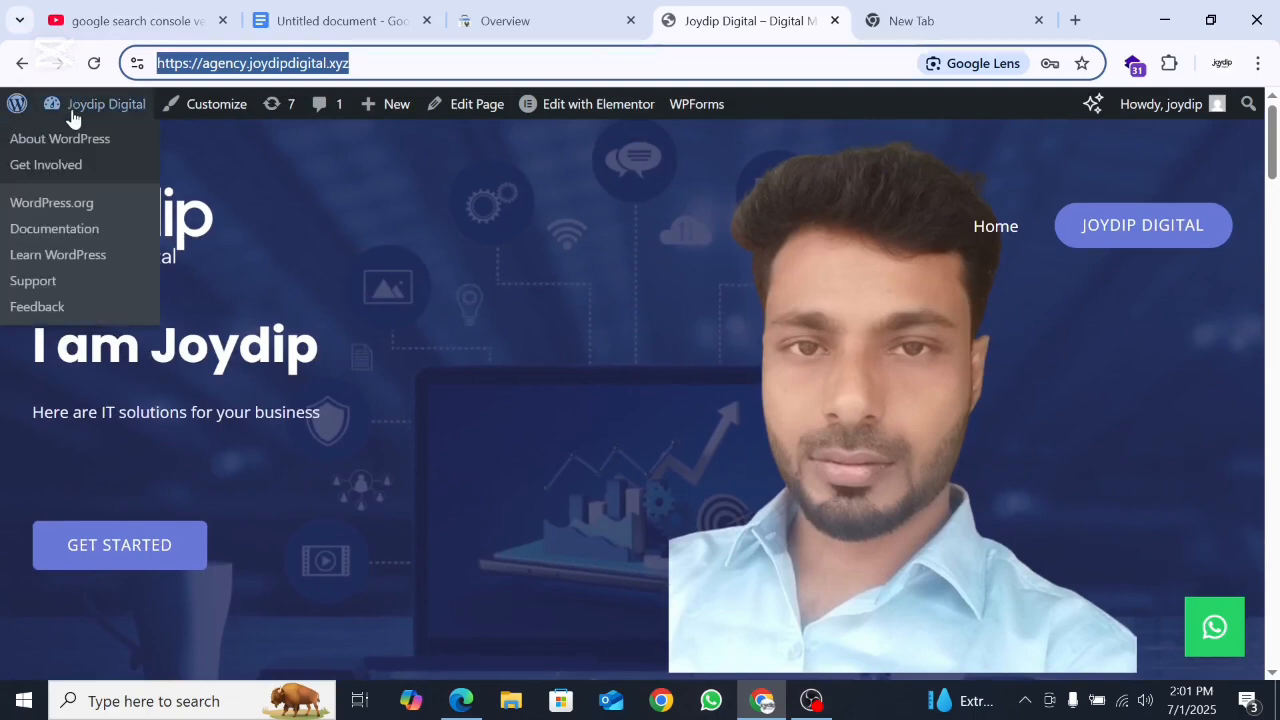
pyautogui.moveTo(94, 109)
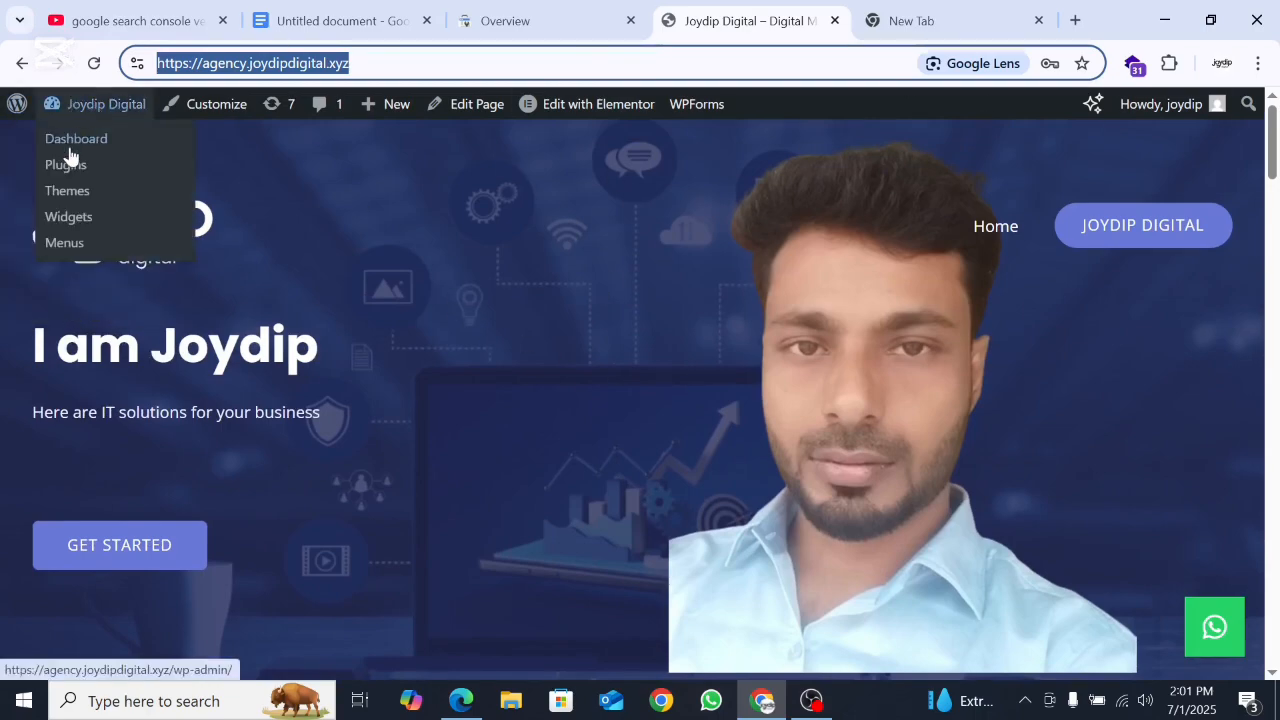
pyautogui.click(70, 155)
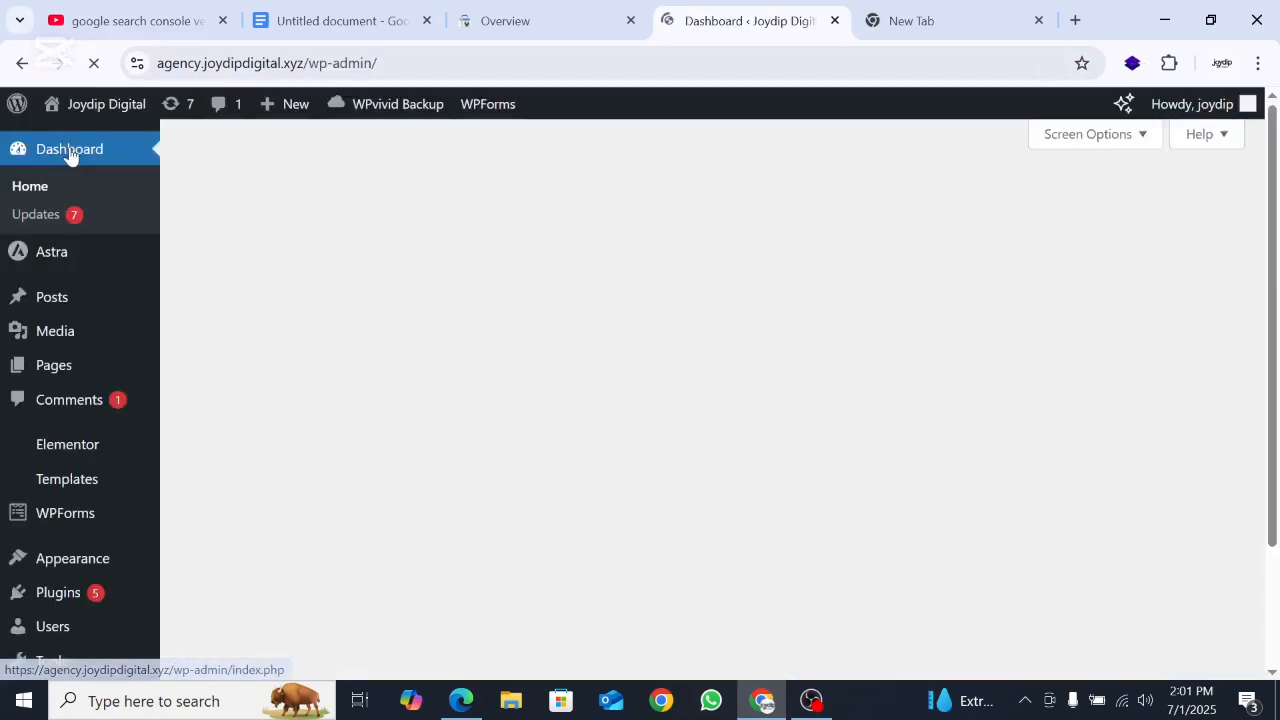
# Step: Go to the WordPress page for adding new plugins
pyautogui.scroll(-2, 58, 420)
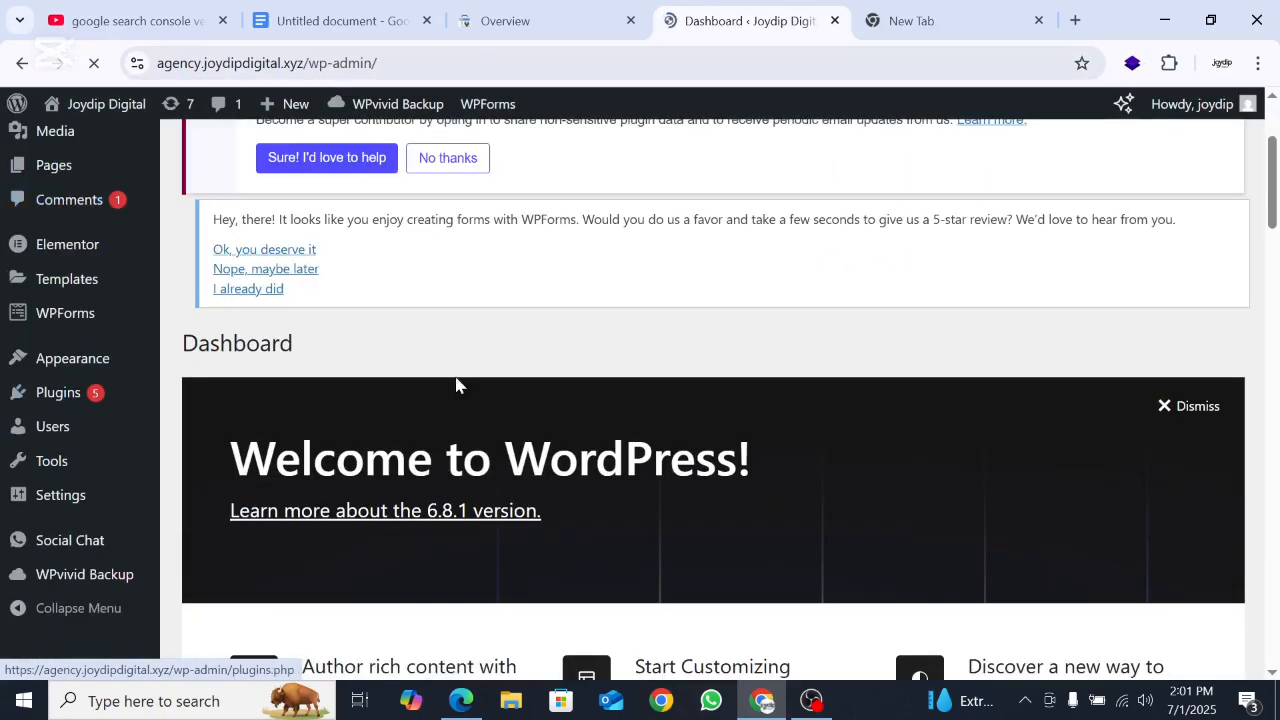
pyautogui.moveTo(66, 447)
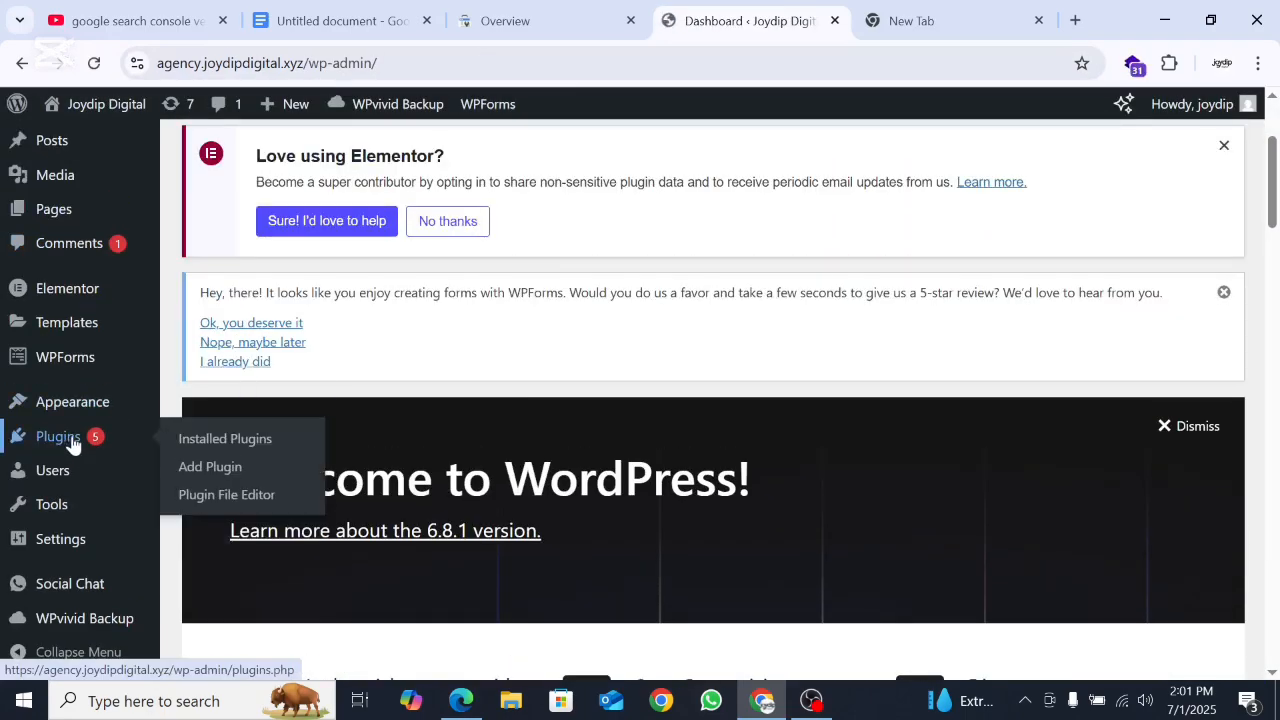
pyautogui.click(205, 470)
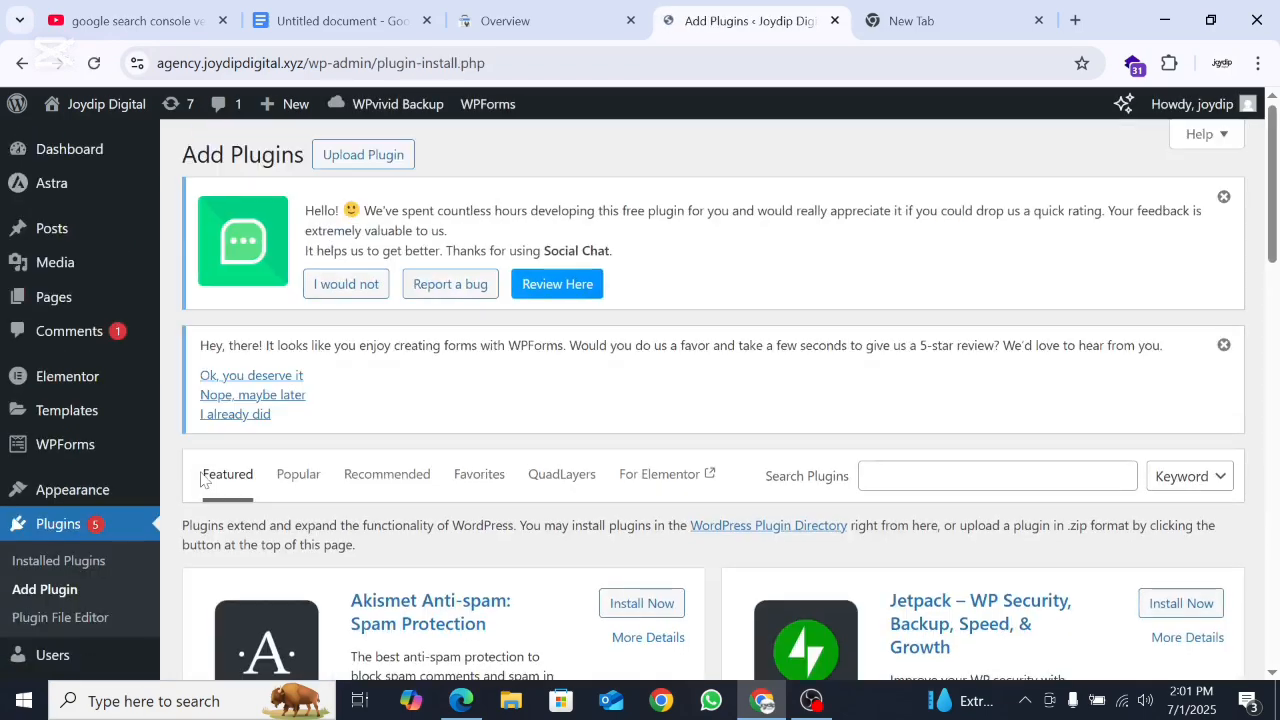
# Step: Search the WordPress plugin directory for "yoast"
pyautogui.scroll(-2, 623, 457)
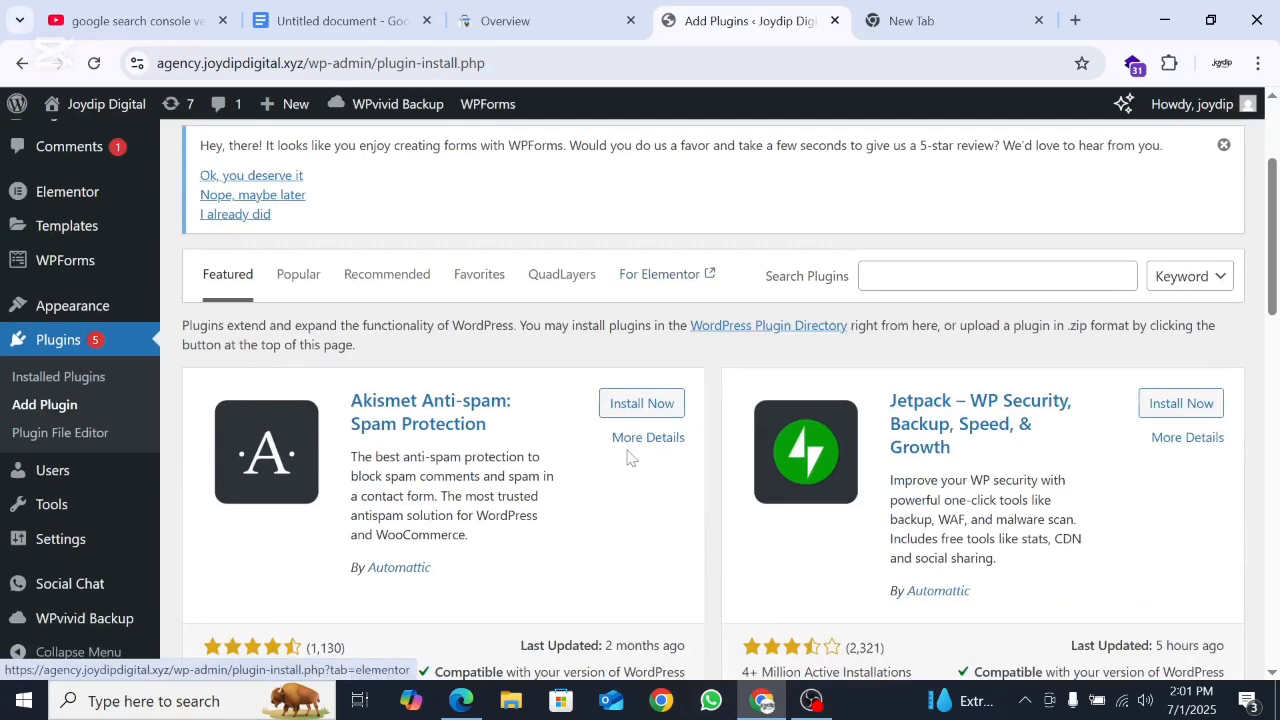
pyautogui.scroll(2, 629, 457)
pyautogui.scroll(-1, 628, 457)
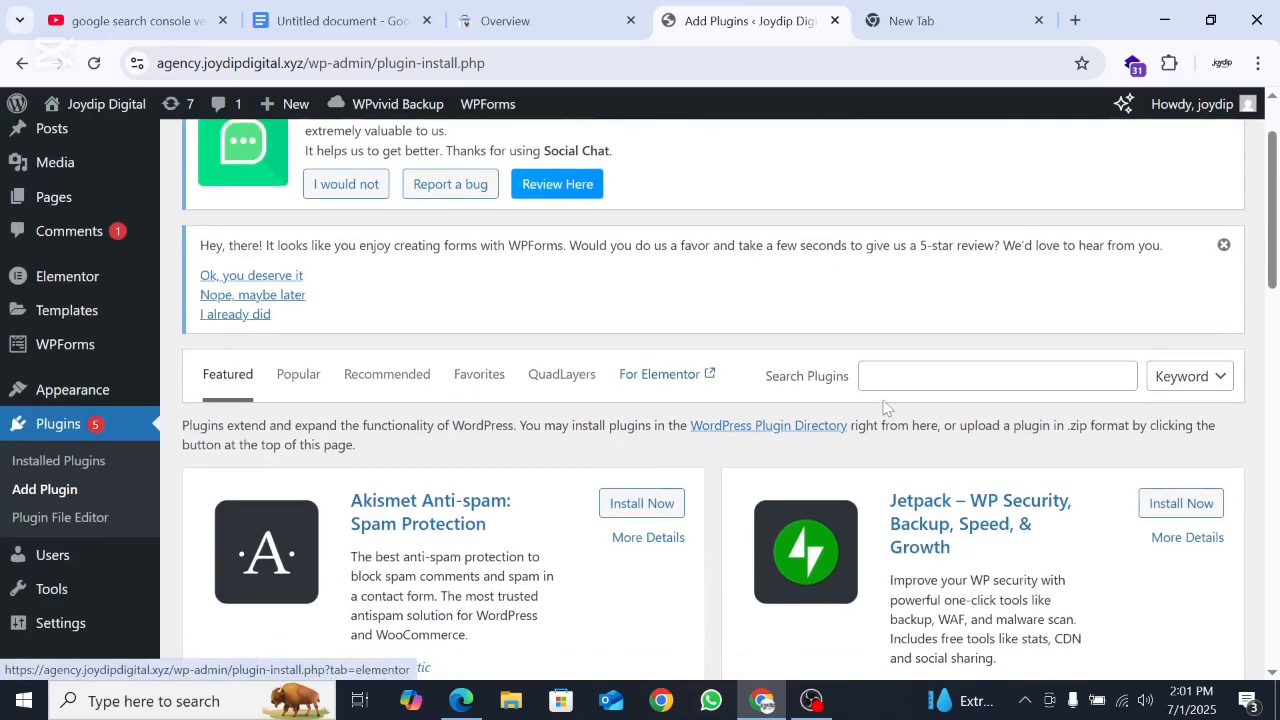
pyautogui.click(868, 376)
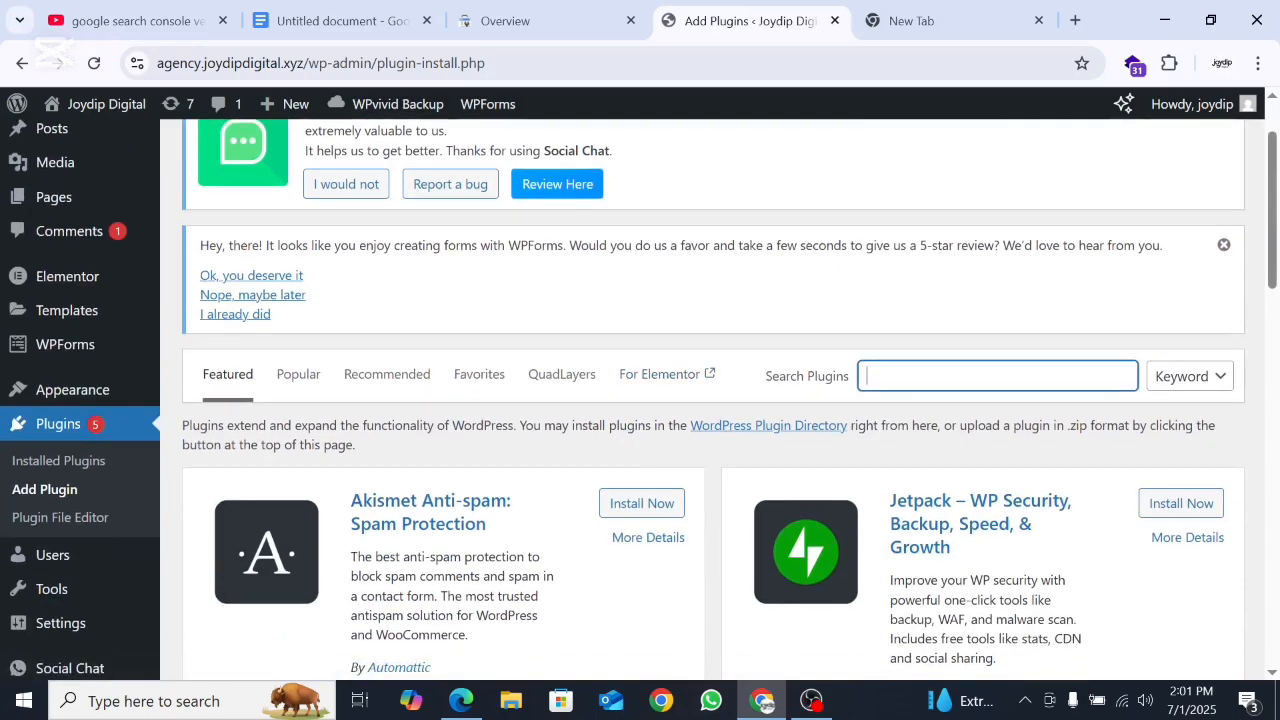
pyautogui.write('yoast')
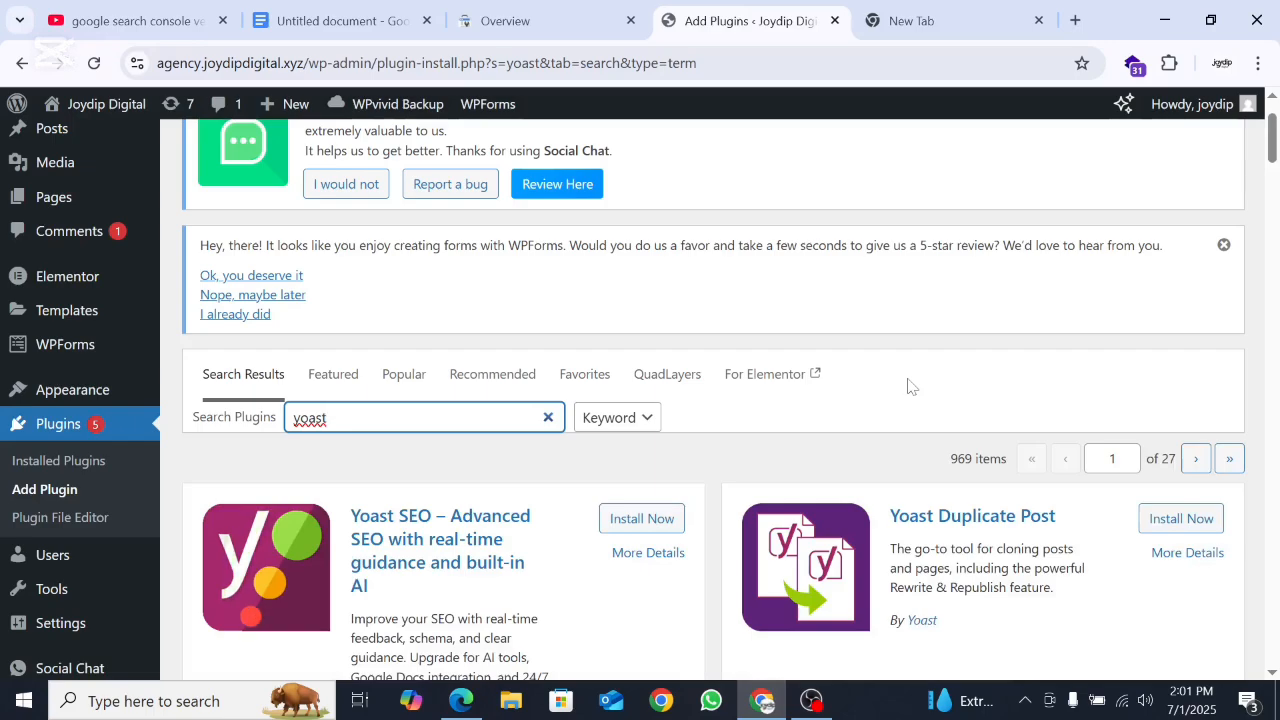
# Step: Install and activate the Yoast SEO plugin
pyautogui.scroll(-2, 910, 386)
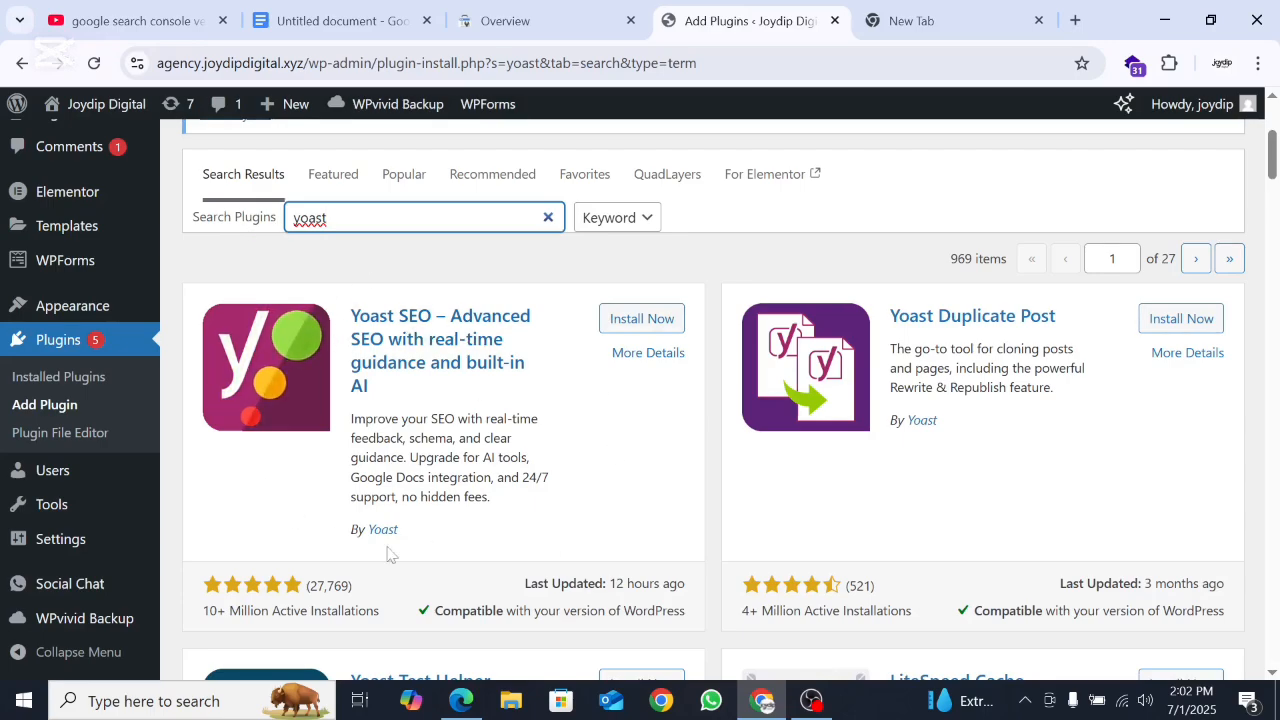
pyautogui.click(649, 330)
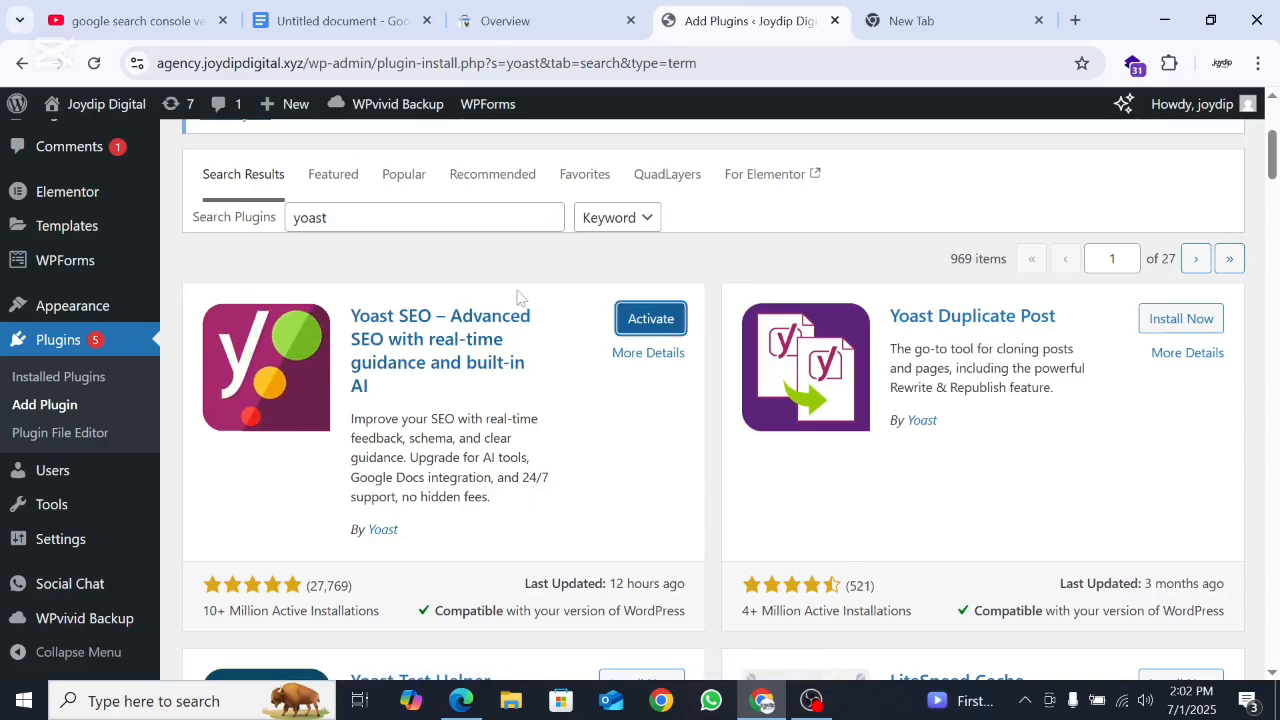
pyautogui.click(636, 320)
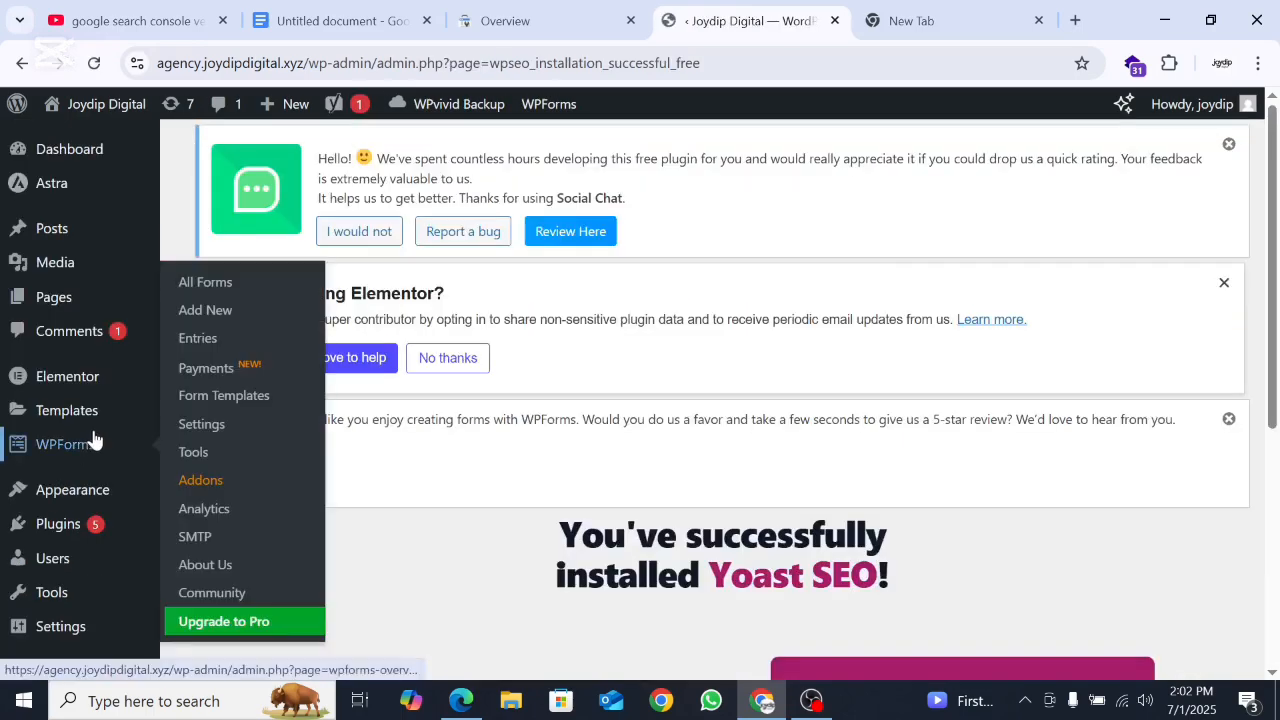
# Step: Open the site connections settings of Yoast SEO and find the Google verification code entry
pyautogui.scroll(-2, 94, 437)
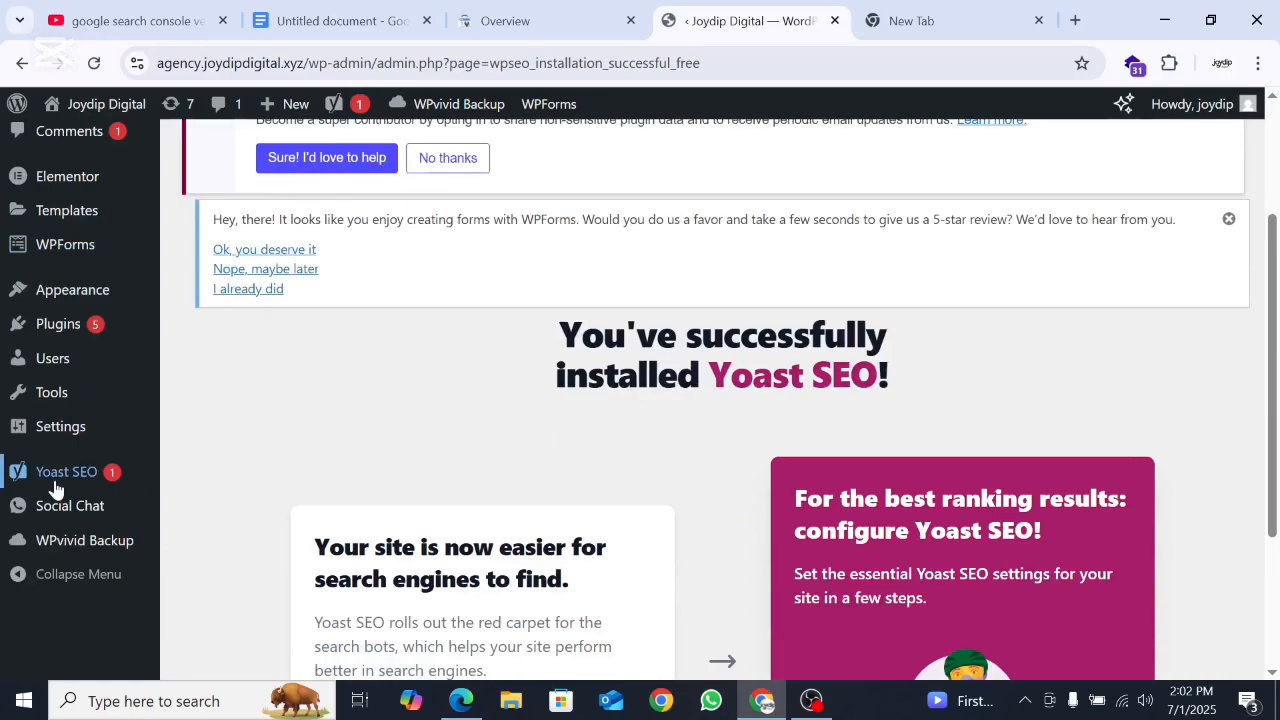
pyautogui.moveTo(66, 486)
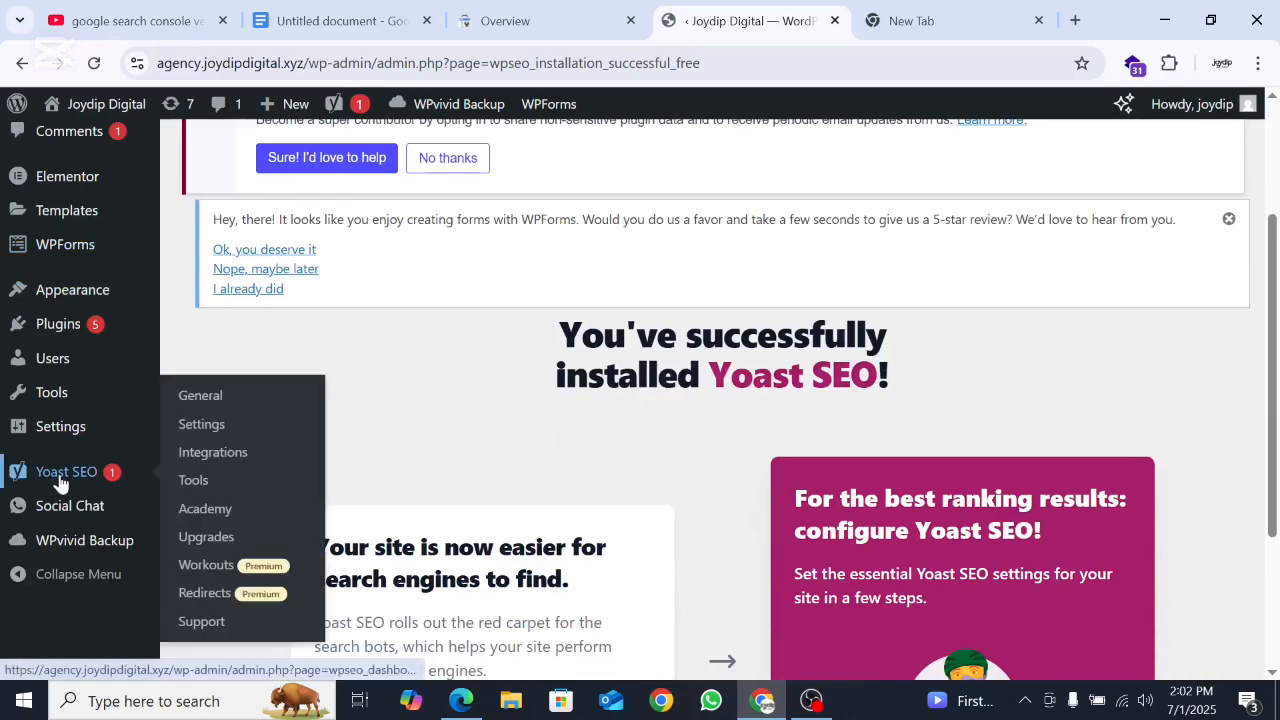
pyautogui.click(202, 425)
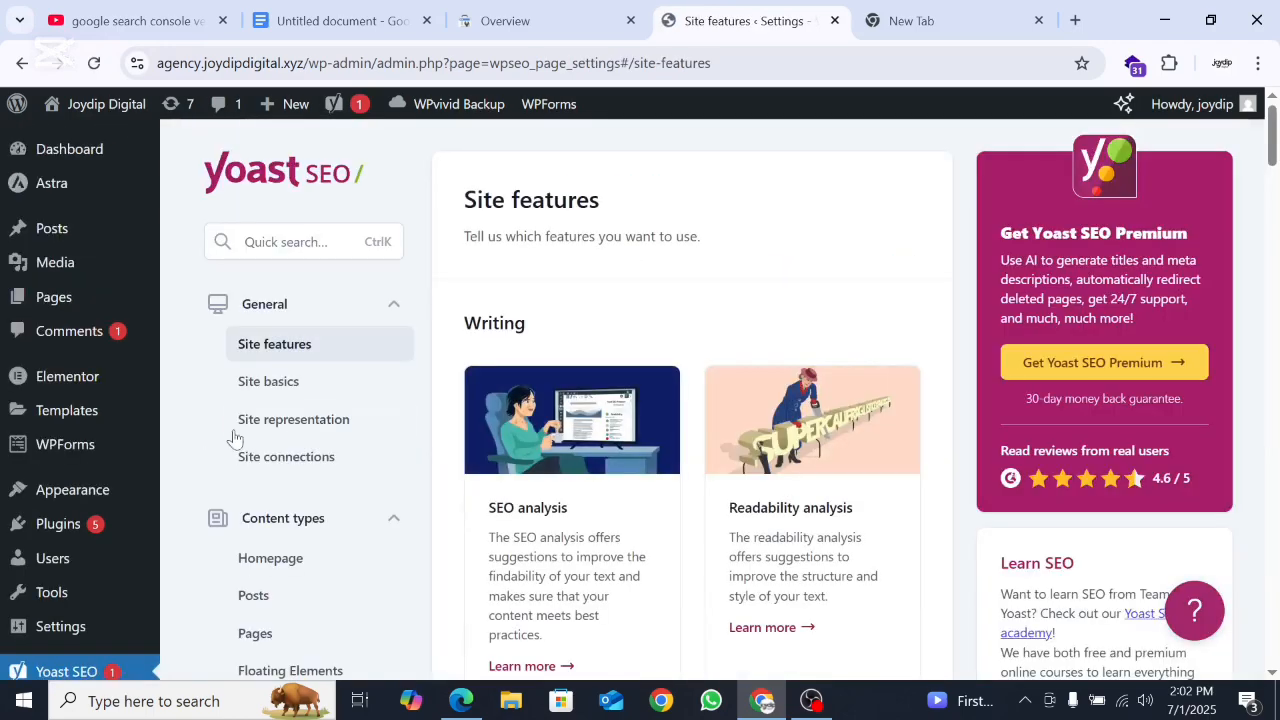
pyautogui.click(277, 471)
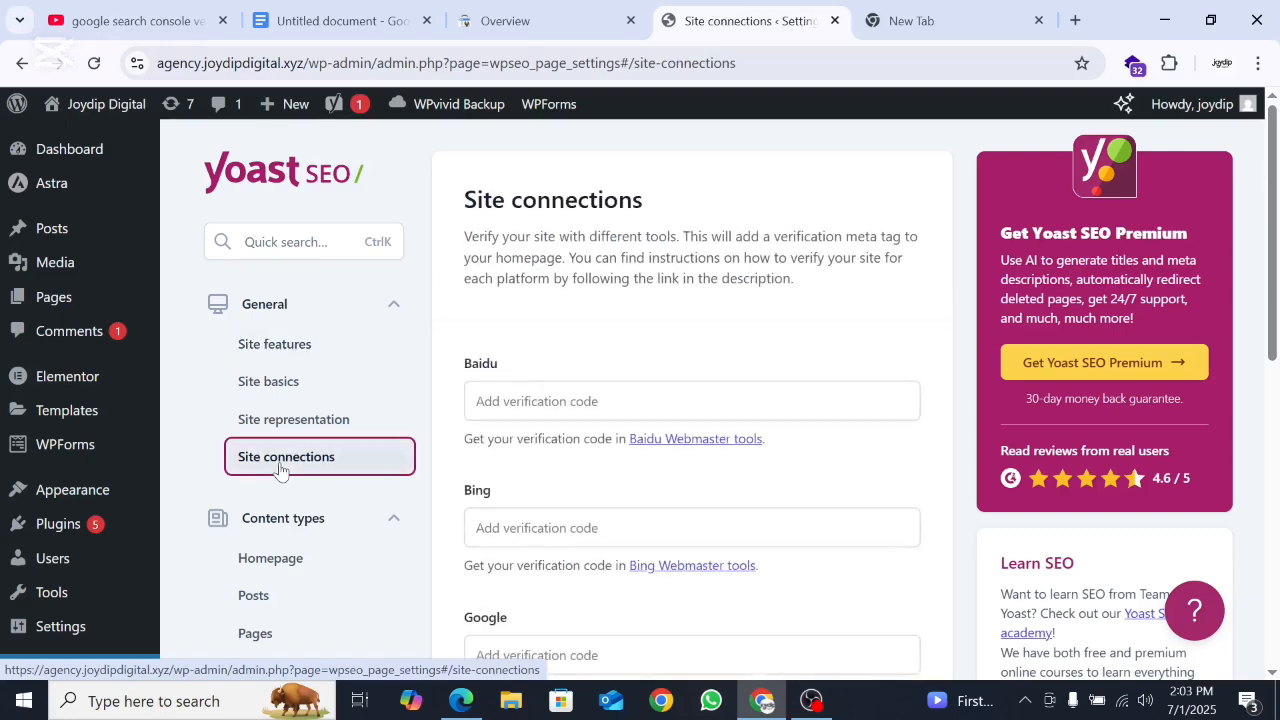
pyautogui.scroll(-3, 572, 362)
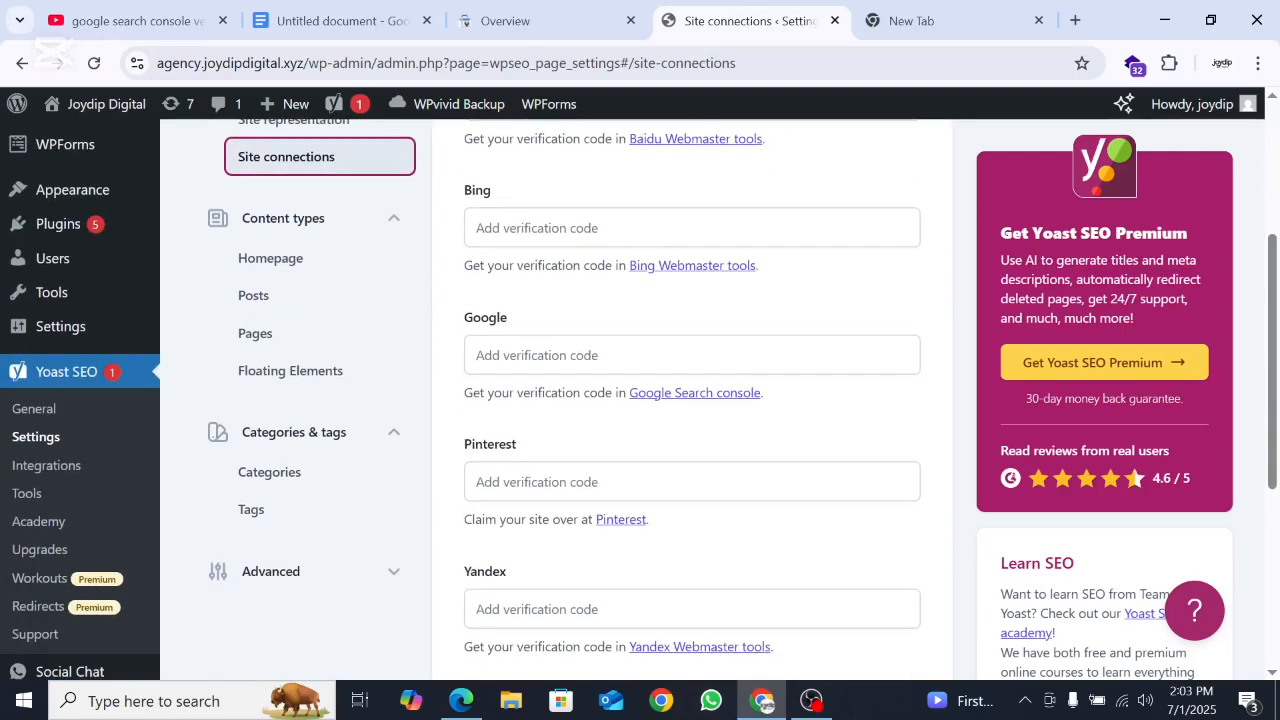
# Step: Copy the HTML tag from the ownership verification in Google Search Console, paste it as Yoast SEO's Google verification code and save the changes
pyautogui.click(548, 24)
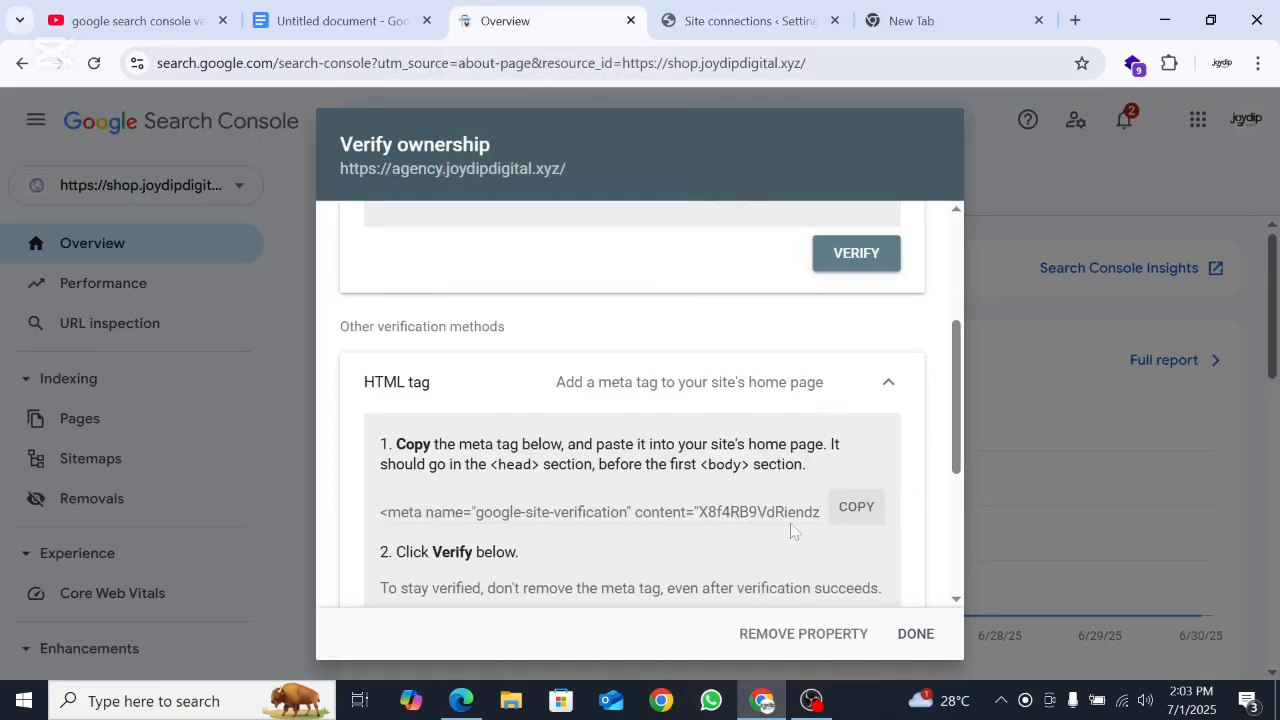
pyautogui.click(852, 512)
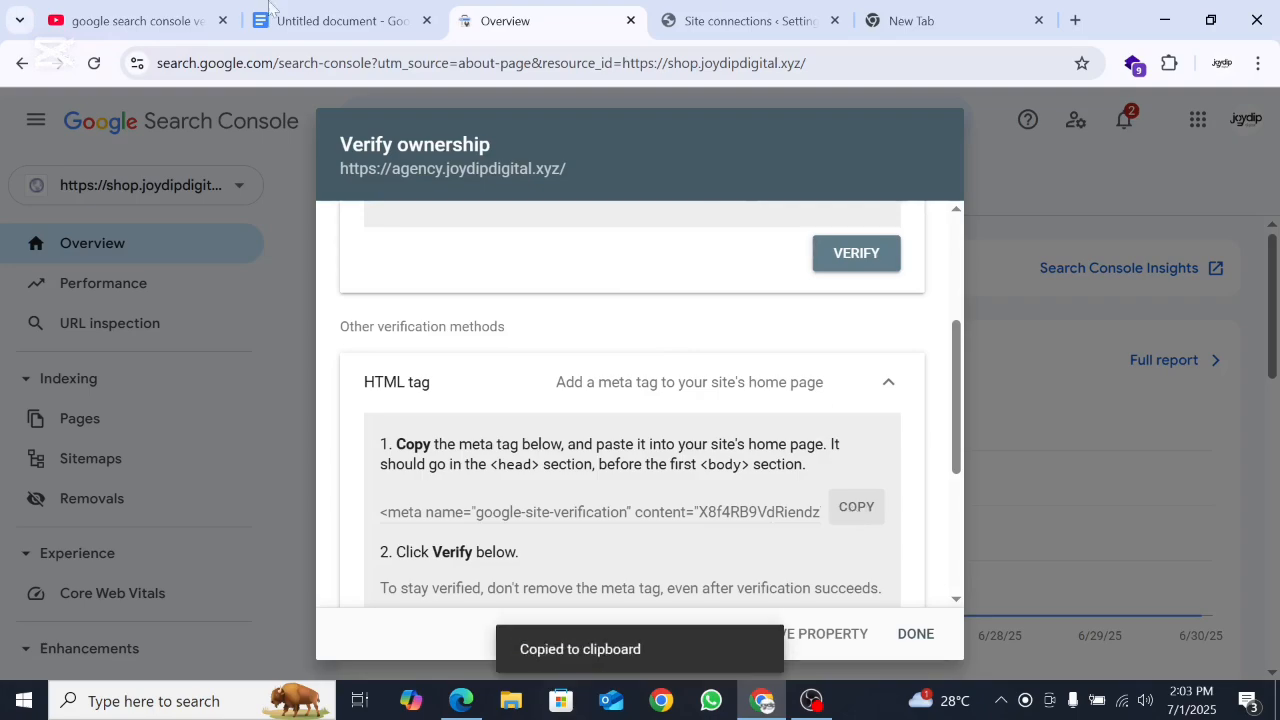
pyautogui.click(720, 16)
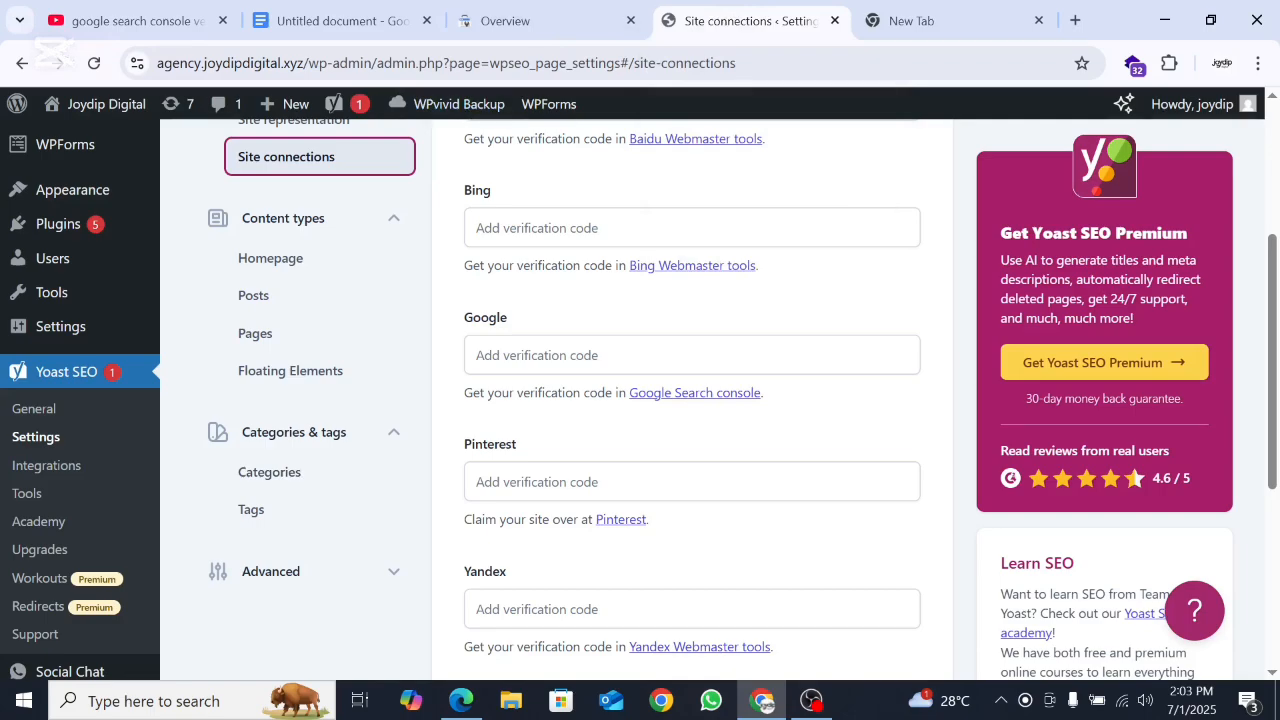
pyautogui.click(505, 357)
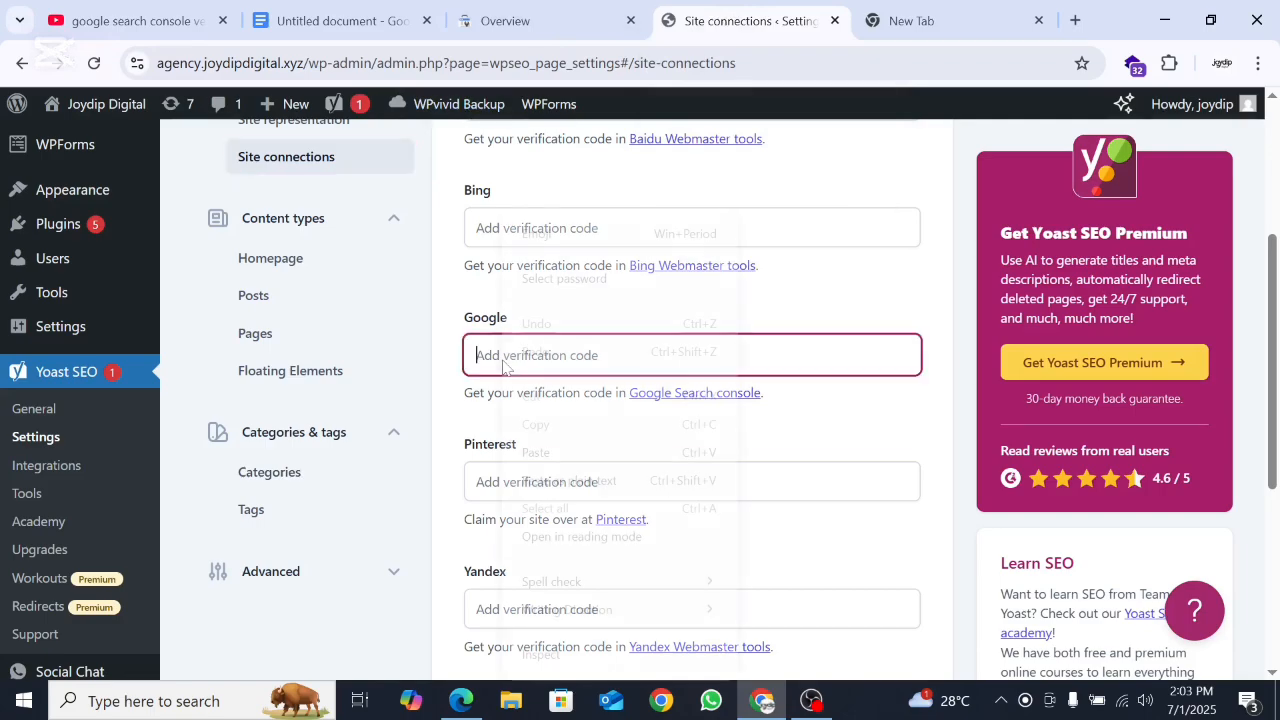
pyautogui.rightClick(505, 360)
pyautogui.click(563, 457)
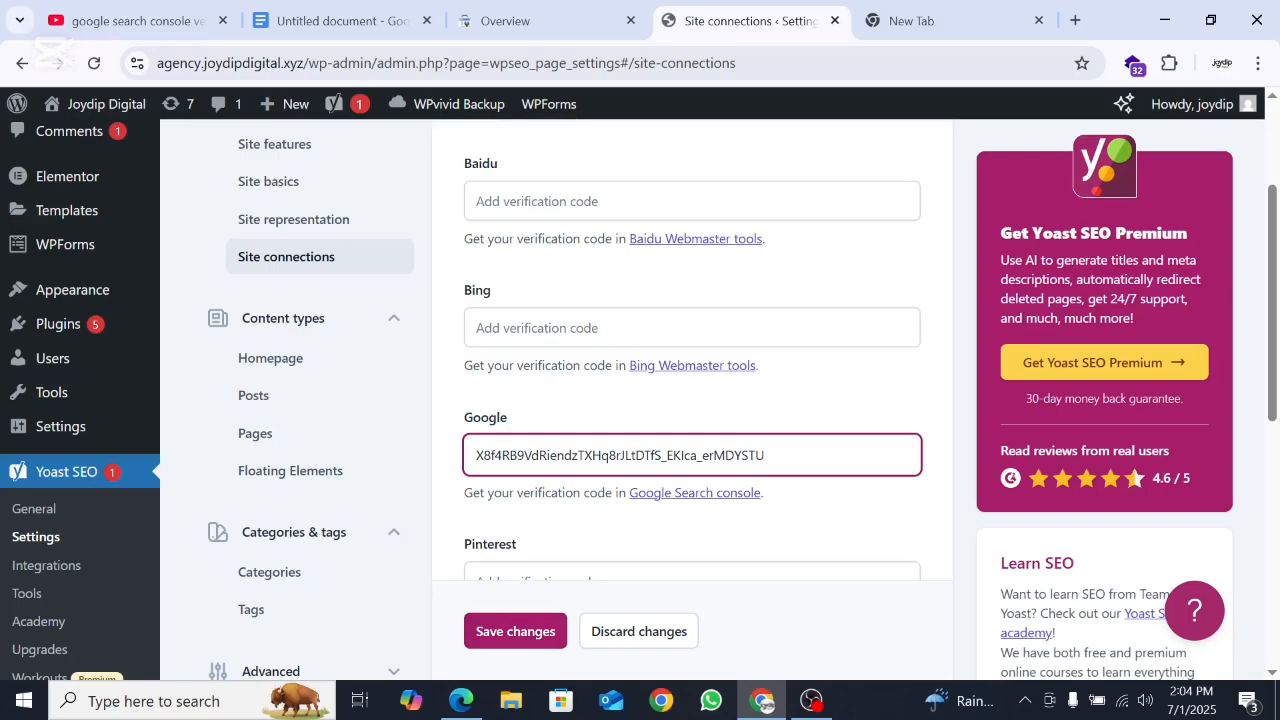
pyautogui.click(514, 631)
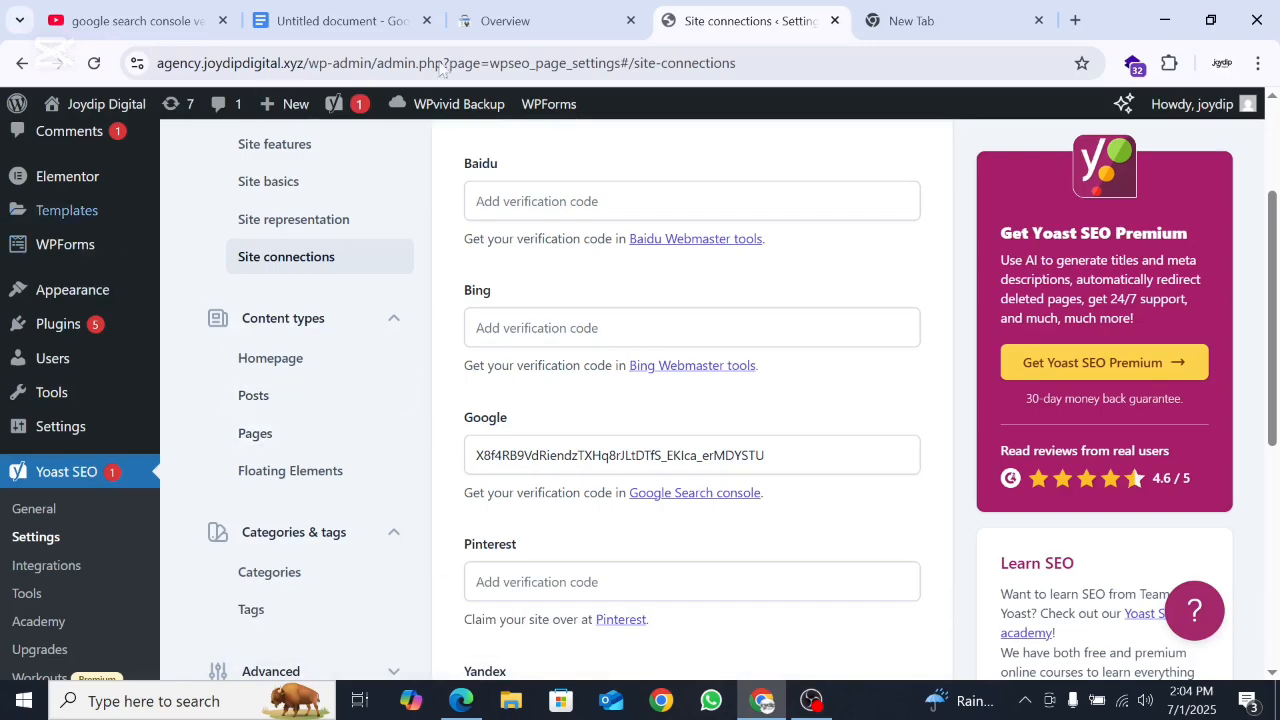
# Step: Return to Google Search Console and run the ownership verification for the agency website
pyautogui.click(540, 30)
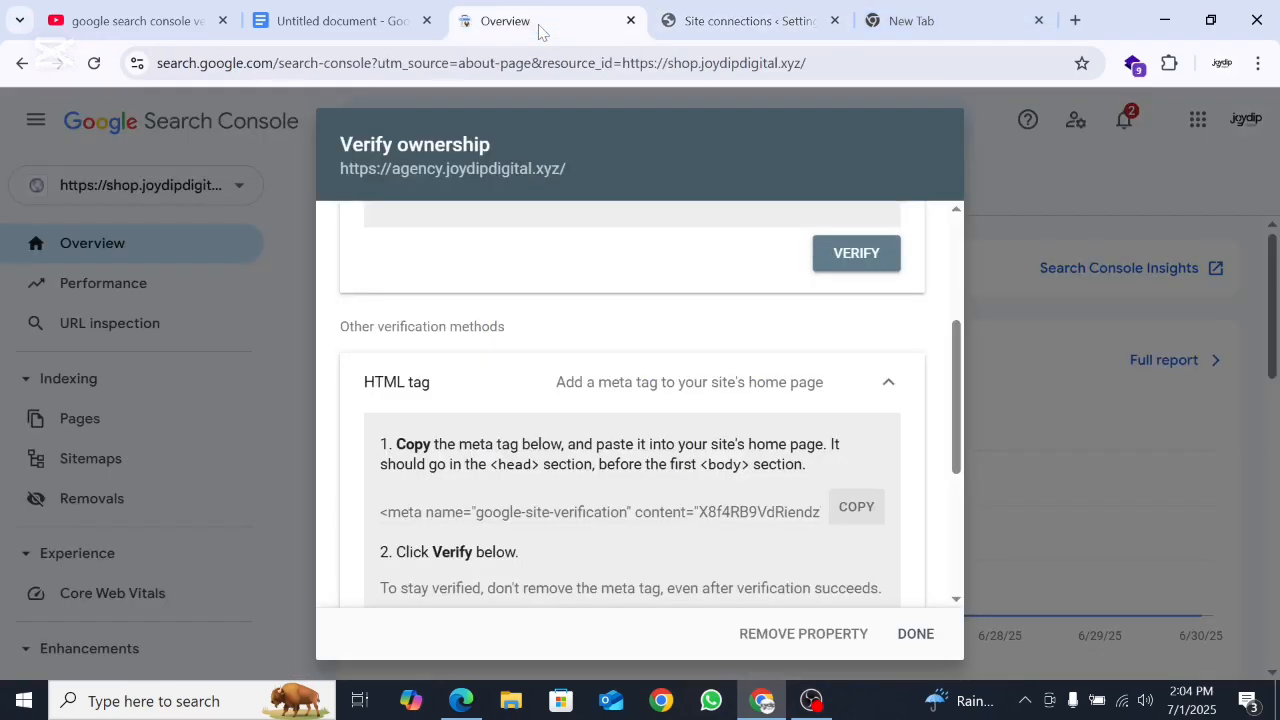
pyautogui.click(865, 255)
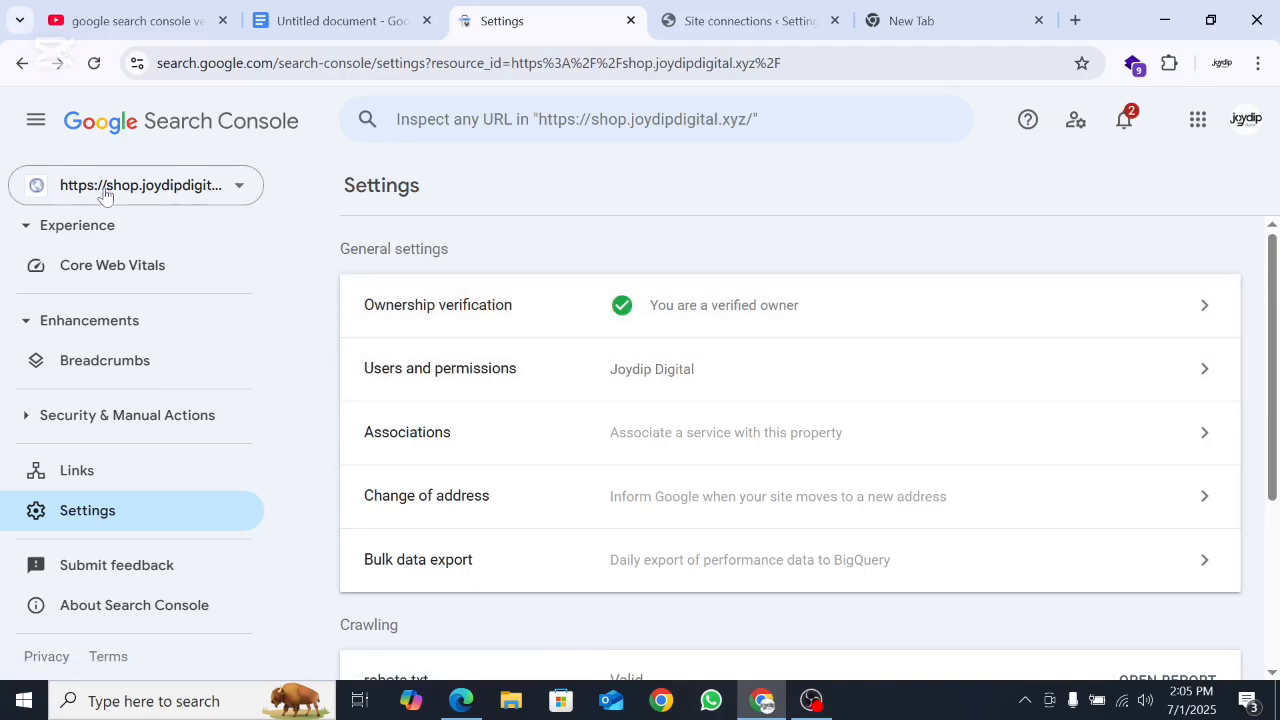
# Step: Check the list of Search Console properties and return to the settings of the shop property
pyautogui.click(240, 193)
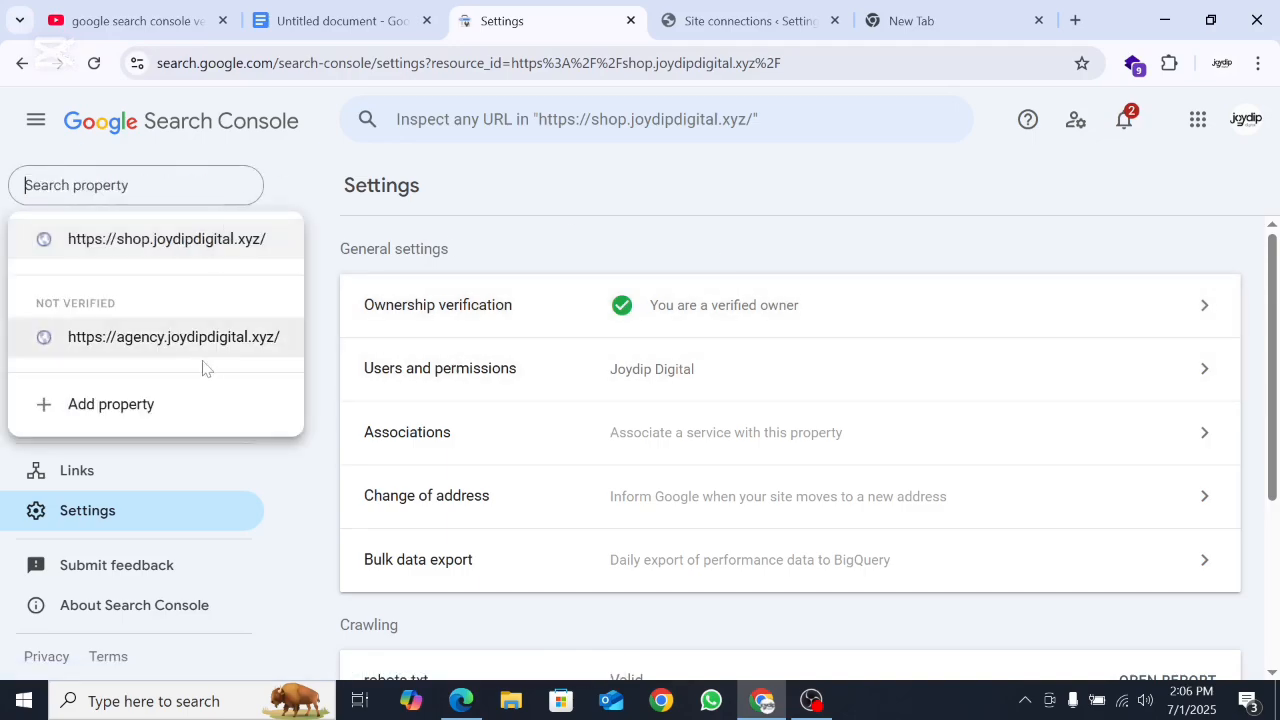
pyautogui.click(188, 486)
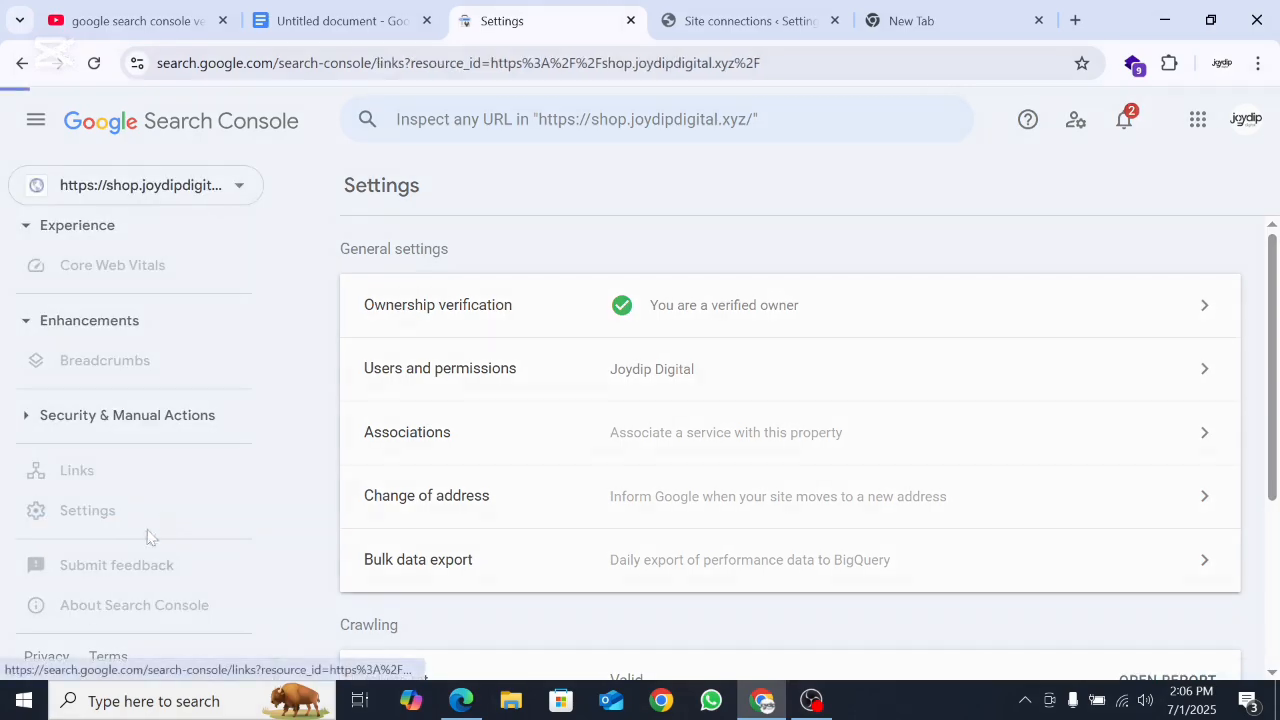
pyautogui.click(111, 518)
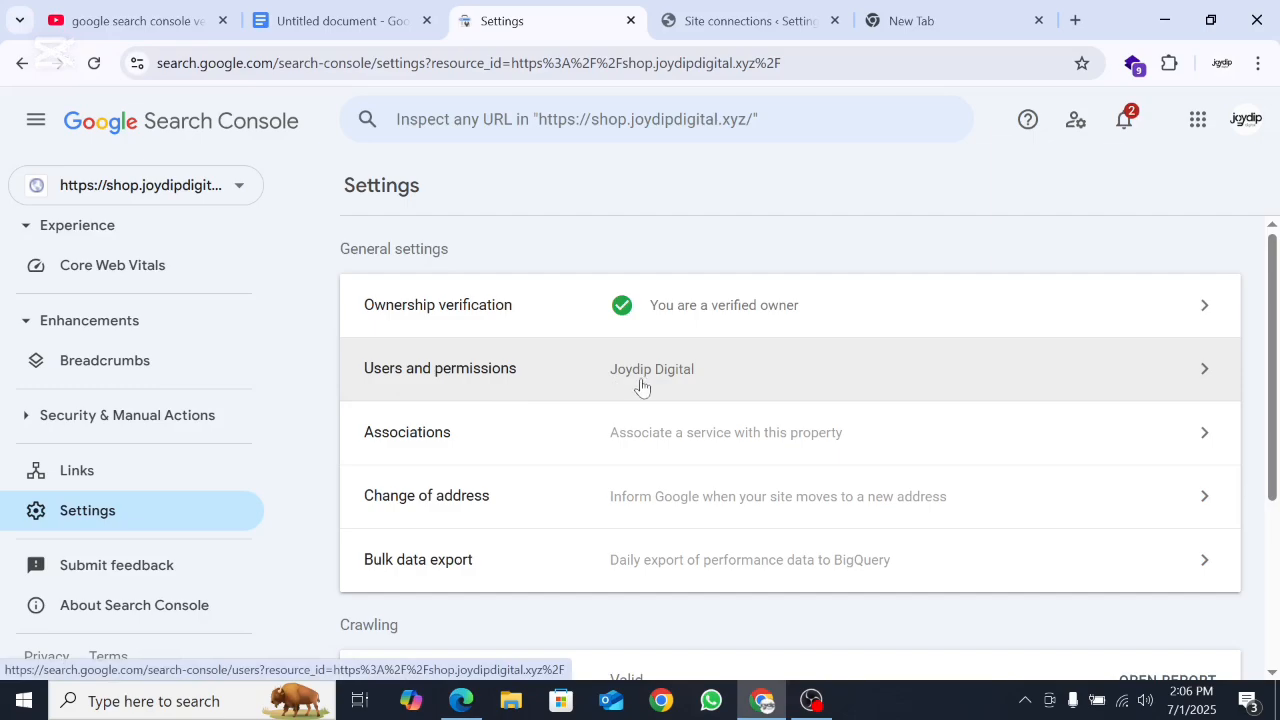
# Step: Examine the permission levels available for a new user in the shop property's users and permissions, without adding anyone
pyautogui.click(1207, 380)
pyautogui.click(420, 374)
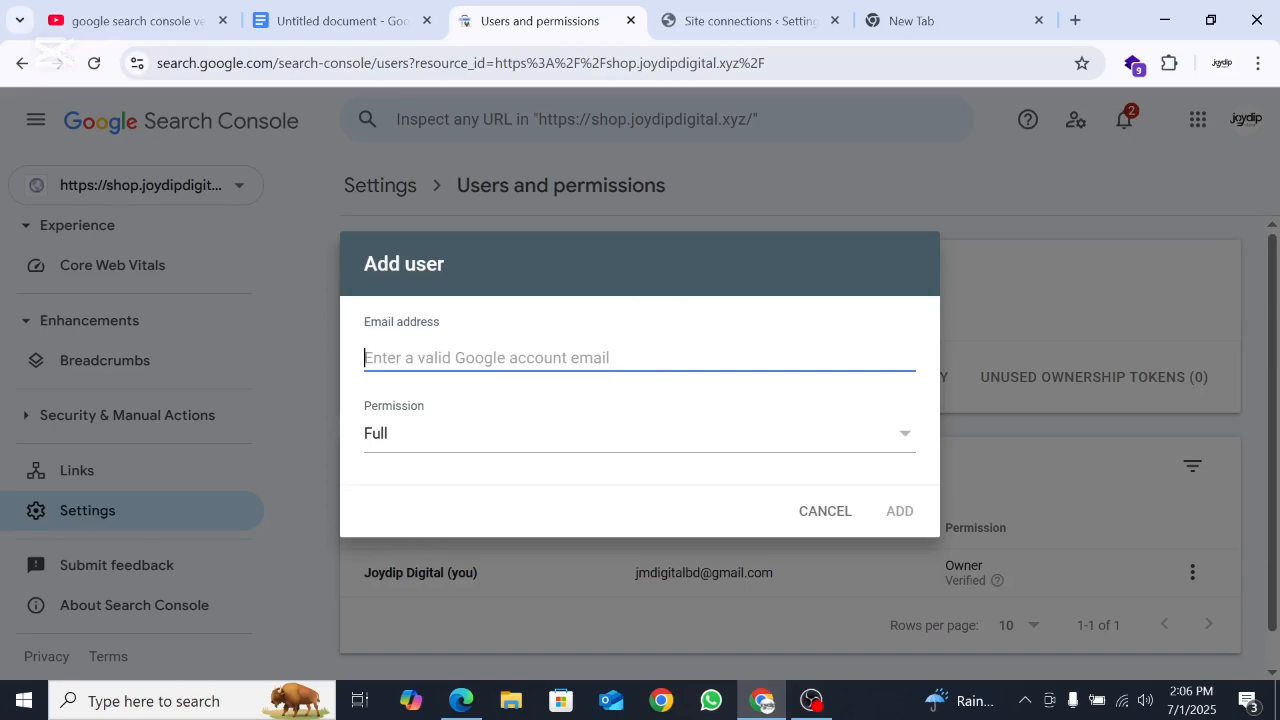
pyautogui.click(892, 442)
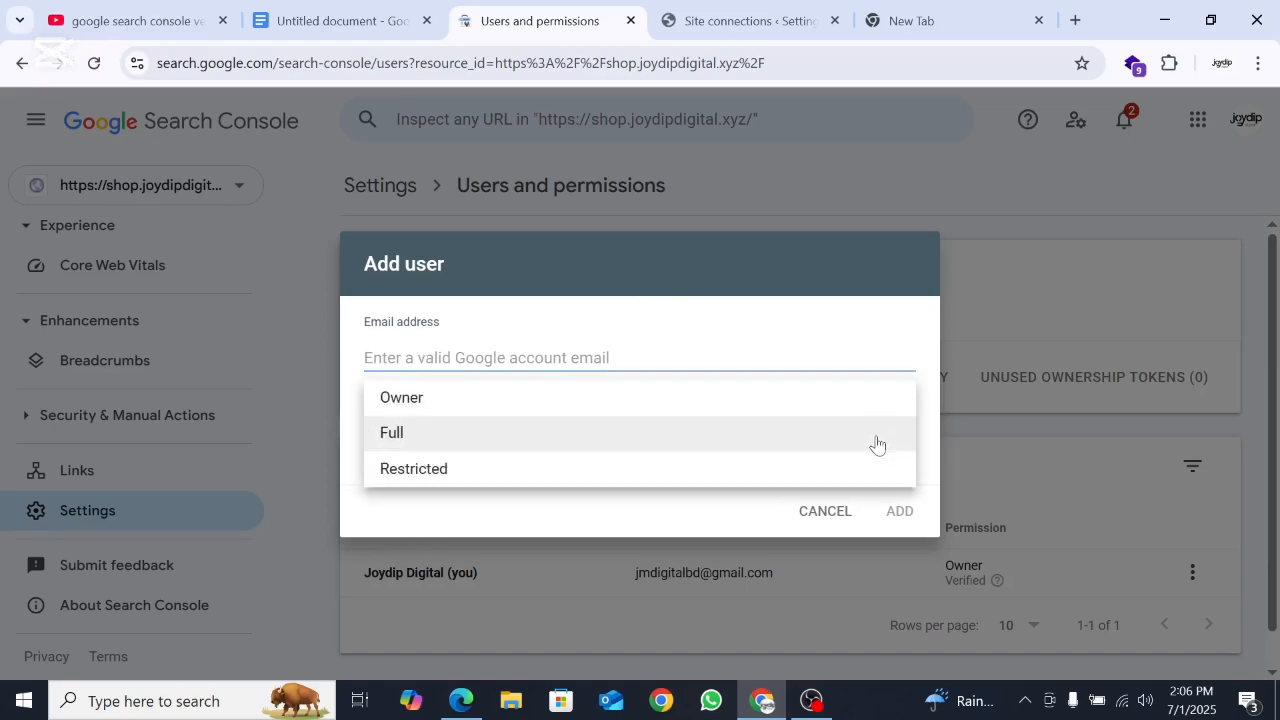
pyautogui.click(540, 445)
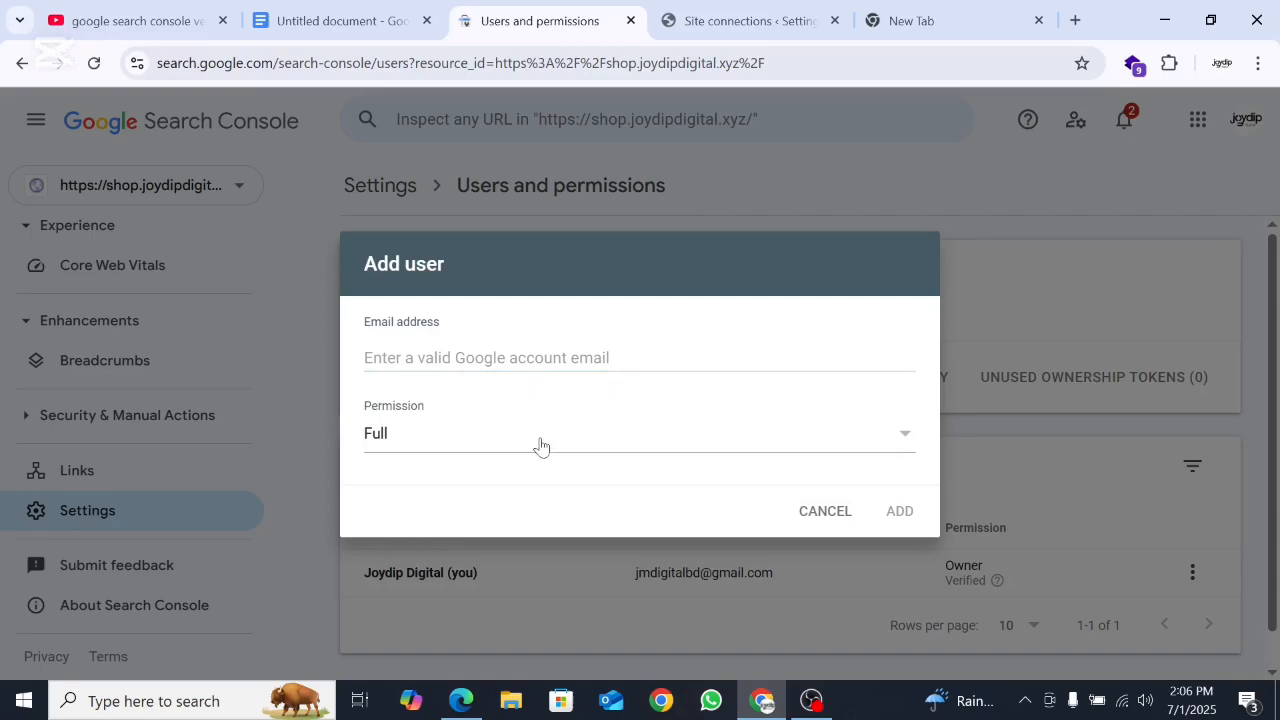
pyautogui.click(882, 448)
pyautogui.click(571, 400)
pyautogui.click(1050, 179)
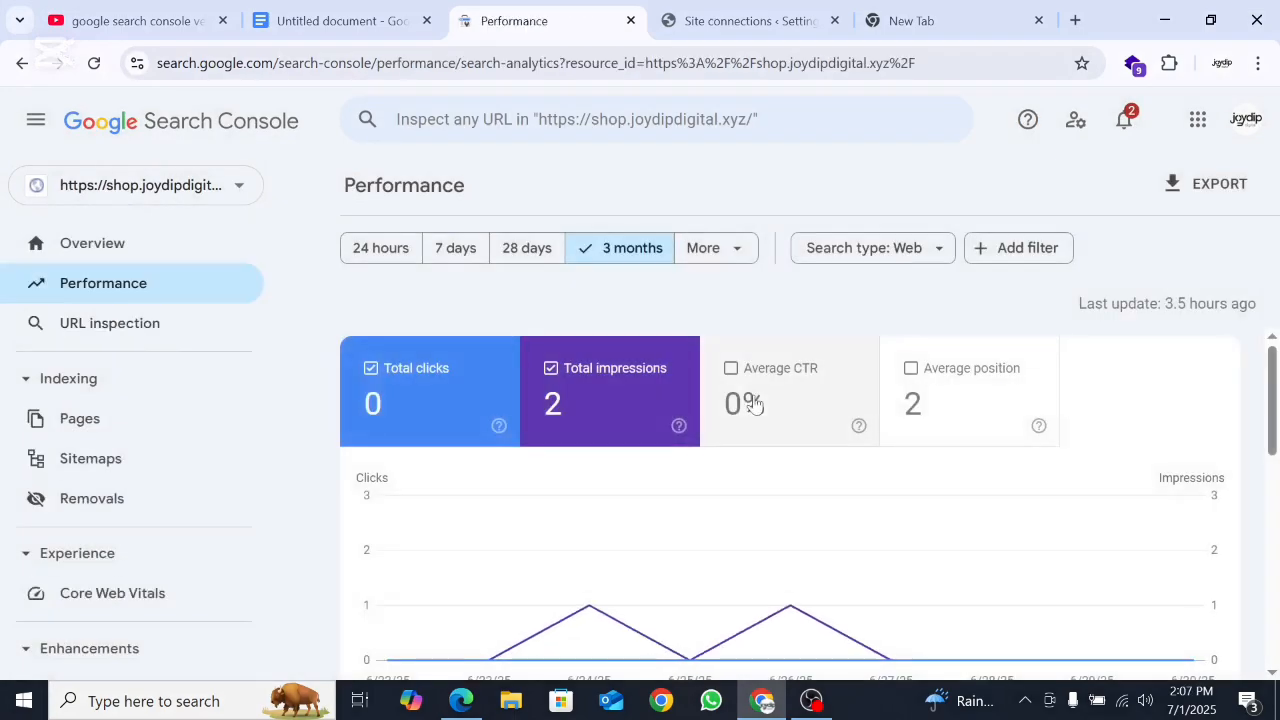
# Step: Examine the clicks, impressions, CTR and position data in the shop property's 3-month Performance report
pyautogui.scroll(-1, 753, 404)
pyautogui.scroll(1, 748, 451)
pyautogui.scroll(-2, 748, 451)
pyautogui.scroll(2, 748, 451)
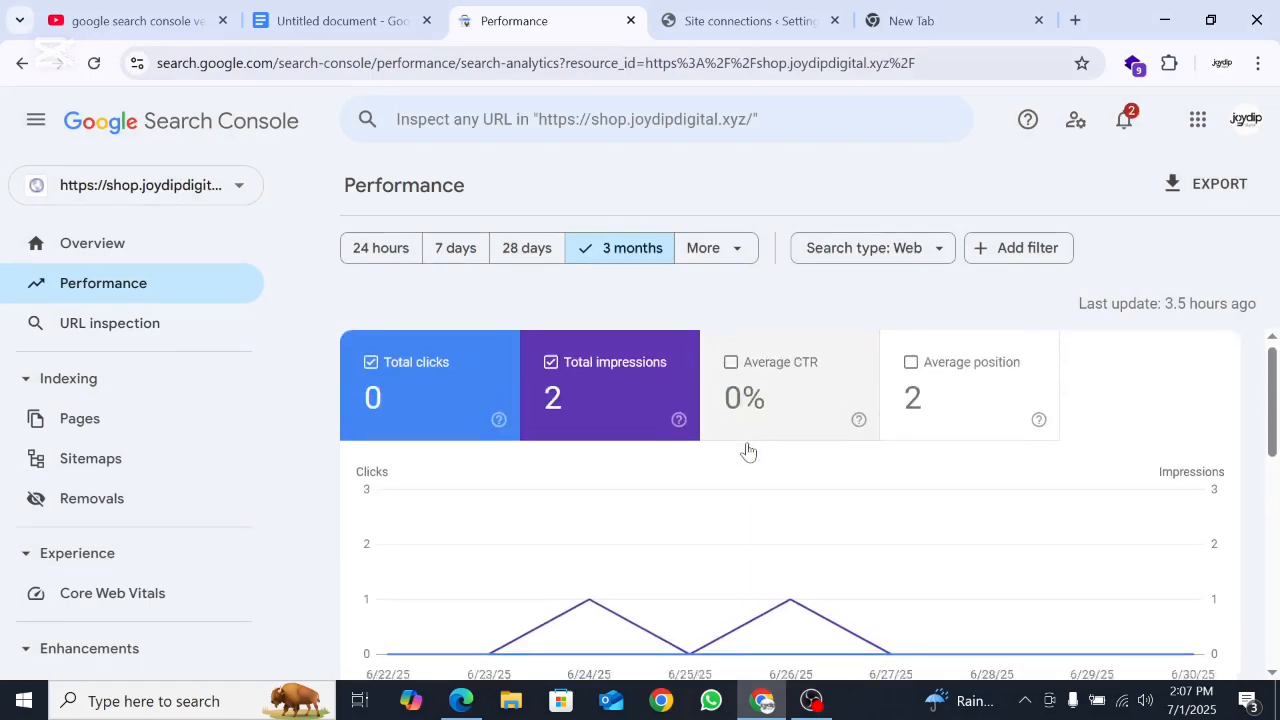
pyautogui.scroll(-2, 748, 451)
pyautogui.scroll(2, 748, 451)
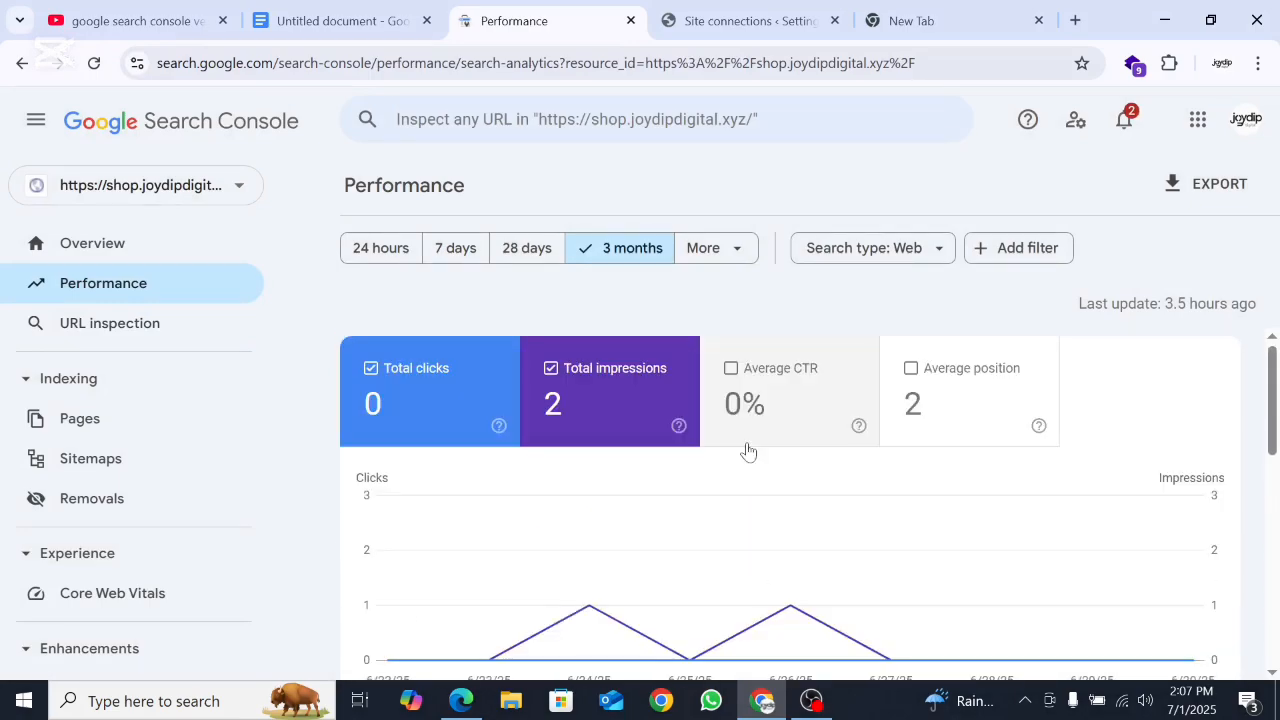